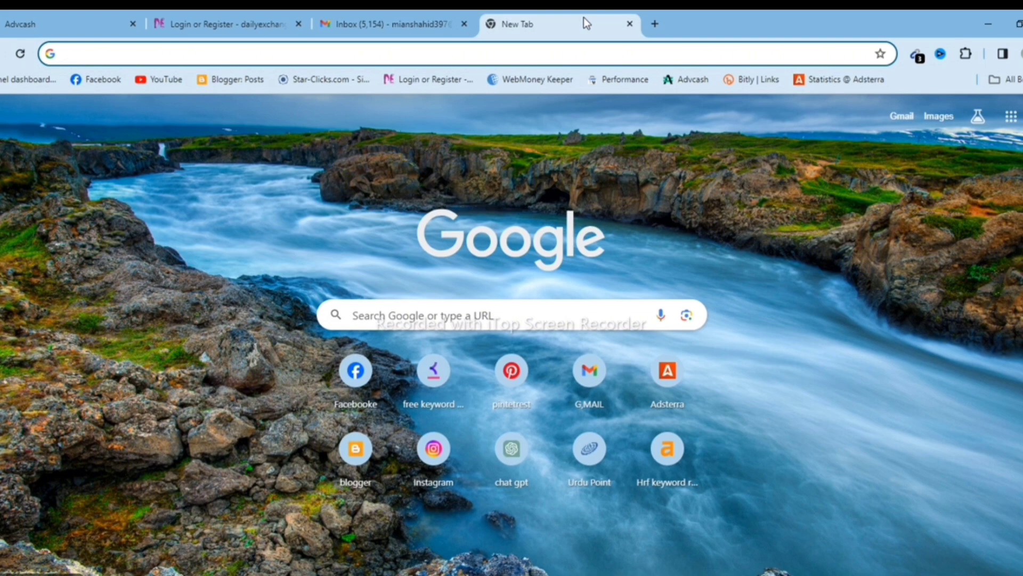
# Switch to the Advcash tab showing the transaction history and the 1.11 $ balance.
pyautogui.click(29, 21)
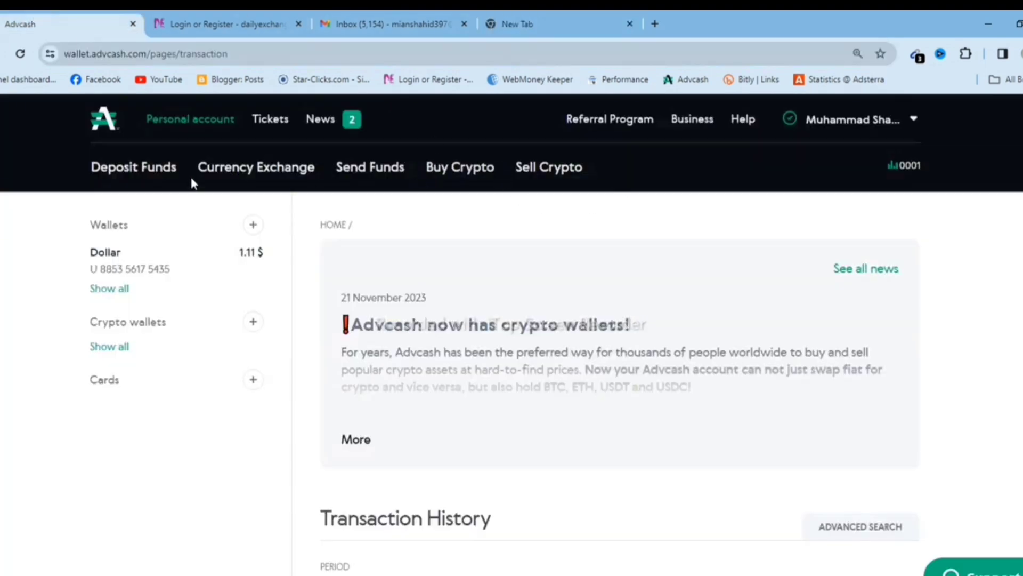
# Start a Send Funds transfer from the Dollar wallet with an amount of 1.10.
pyautogui.click(368, 179)
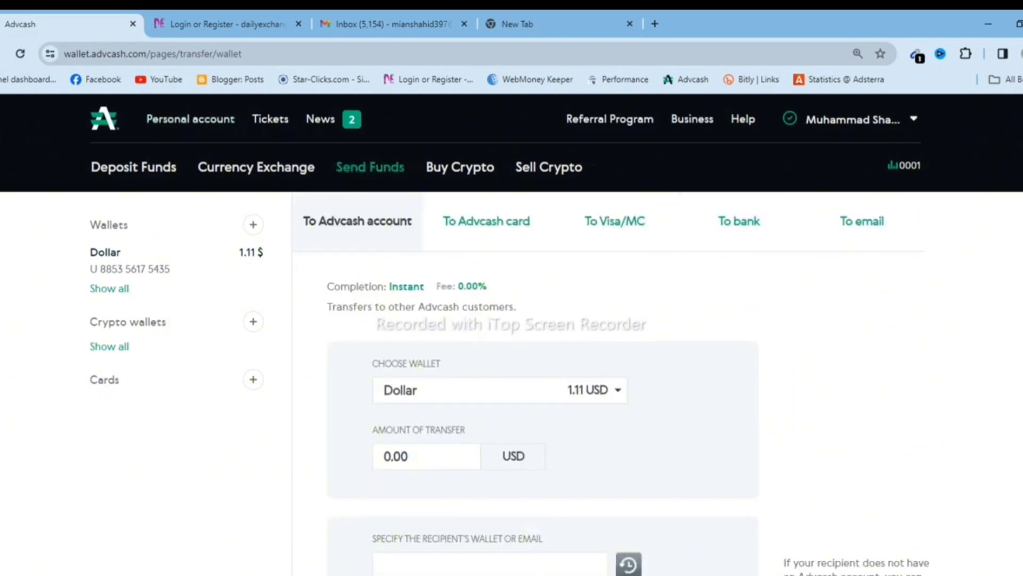
pyautogui.scroll(-3, 987, 245)
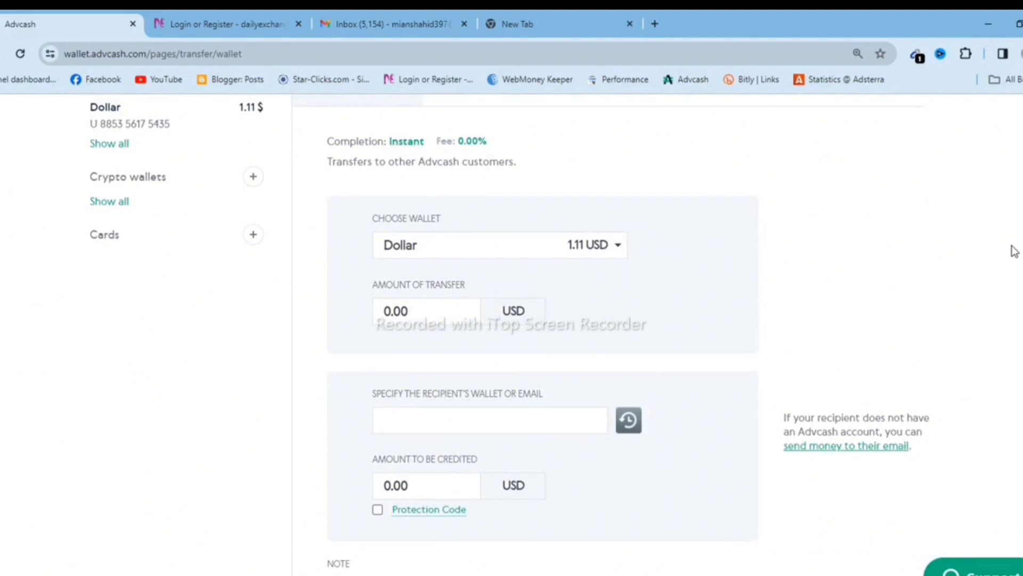
pyautogui.scroll(1, 1014, 250)
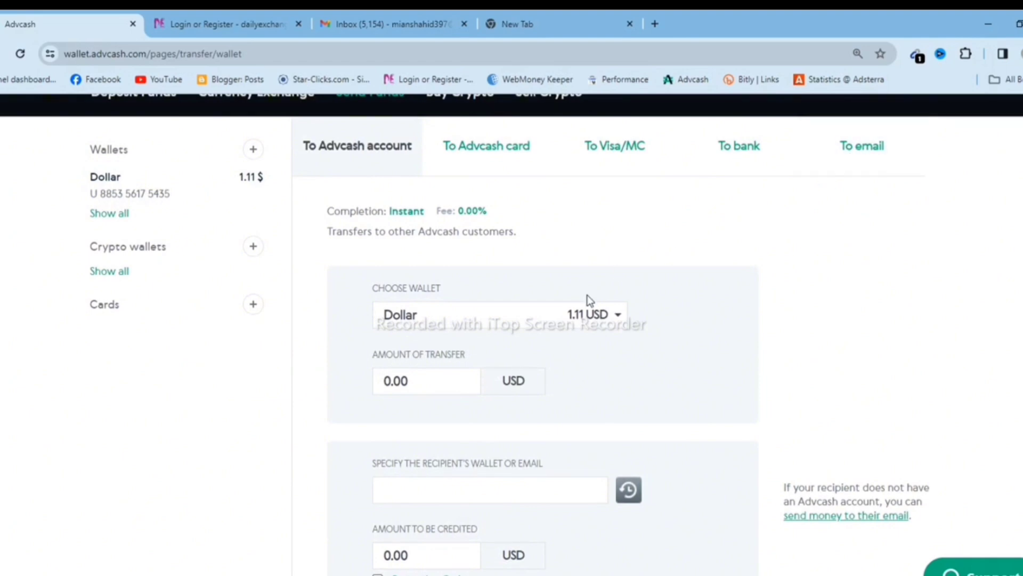
pyautogui.scroll(-1, 165, 185)
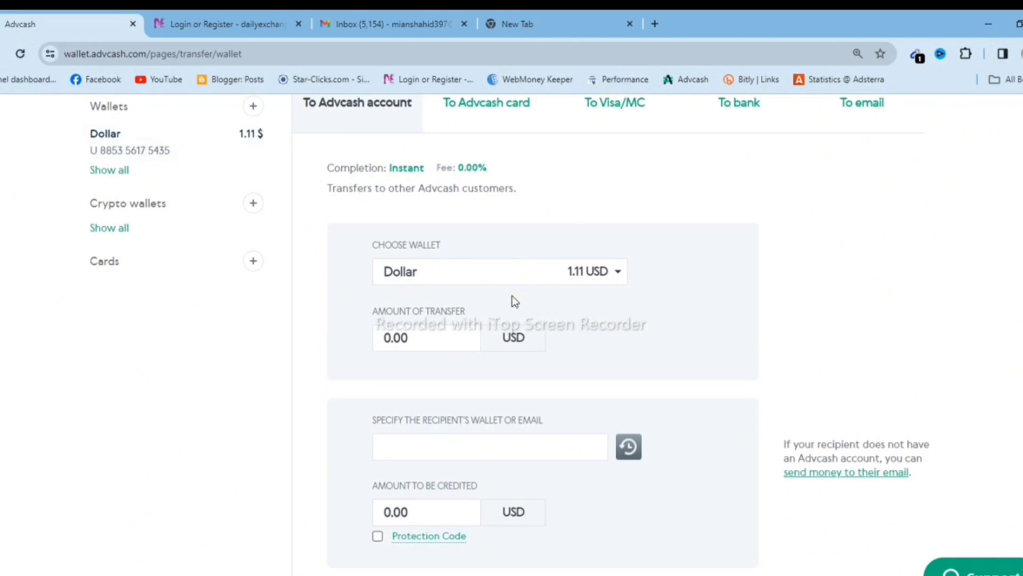
pyautogui.click(423, 341)
pyautogui.write('1')
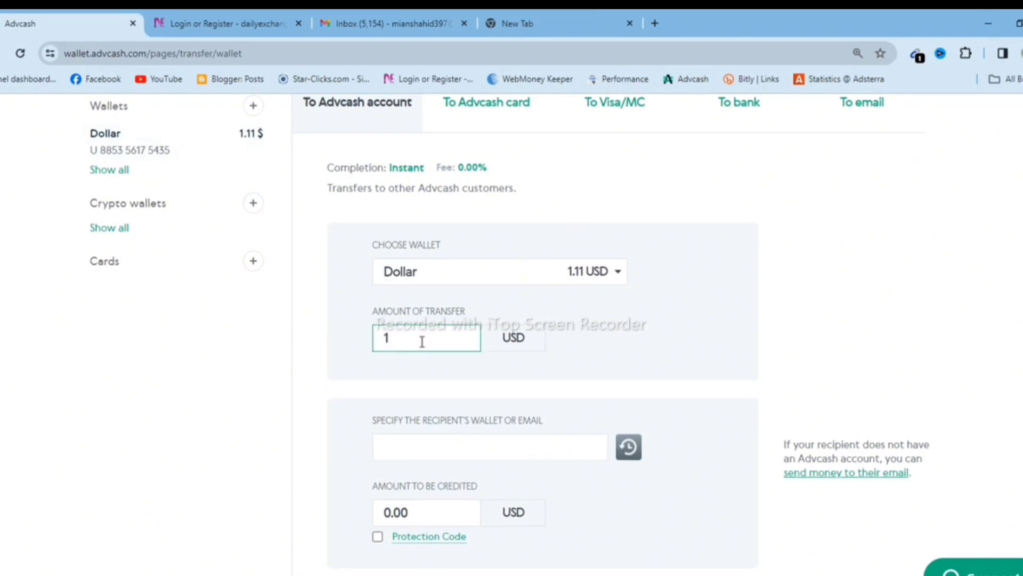
pyautogui.write('.10')
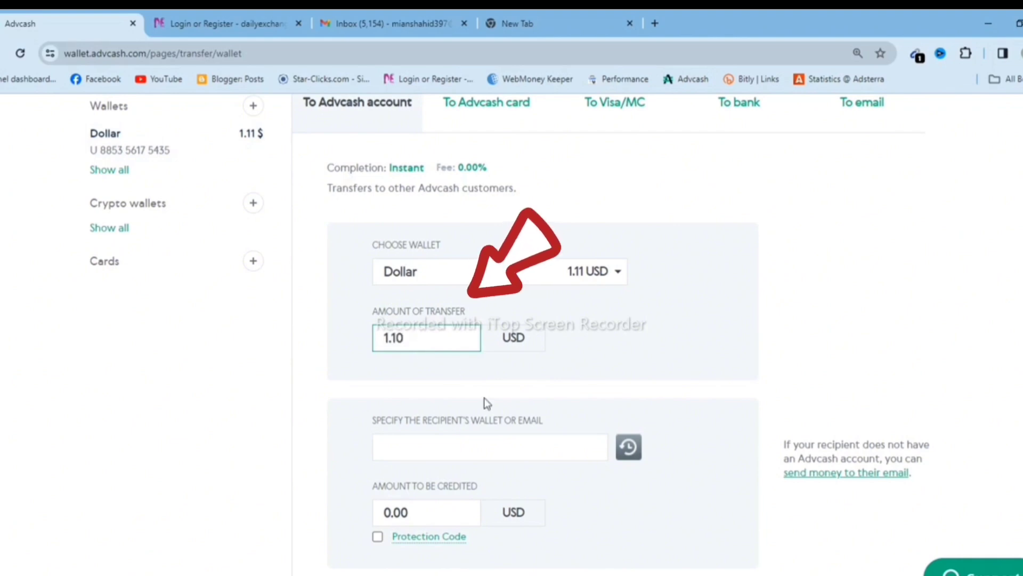
# Focus the recipient field, dismiss the saved recipient suggestions, and move to the new tab.
pyautogui.click(458, 445)
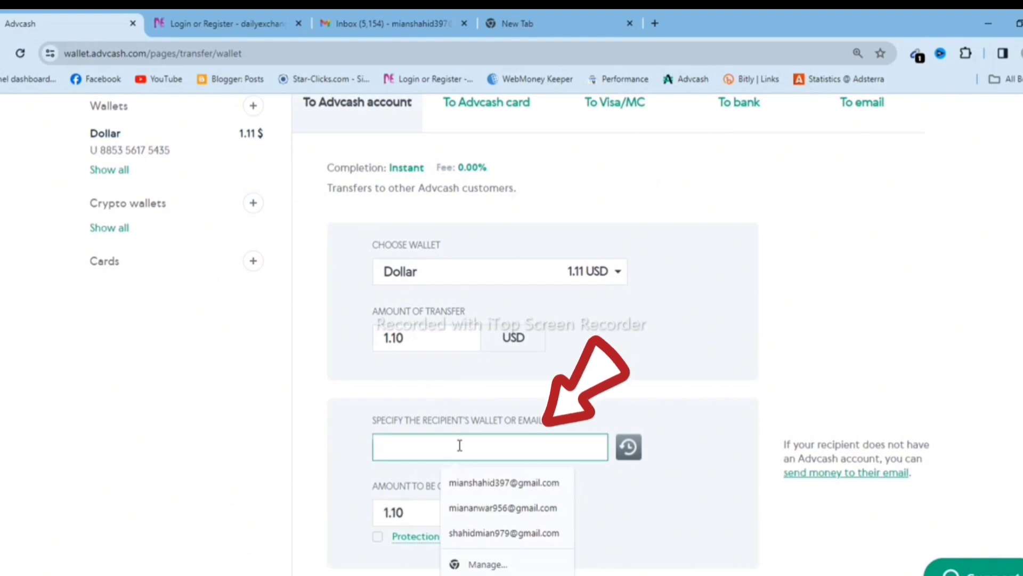
pyautogui.click(974, 356)
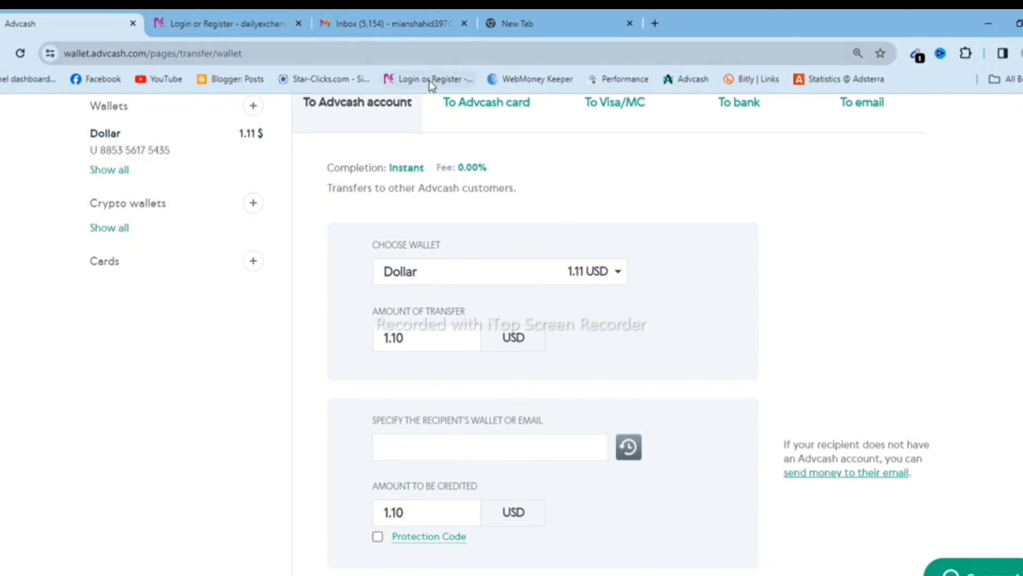
pyautogui.click(520, 24)
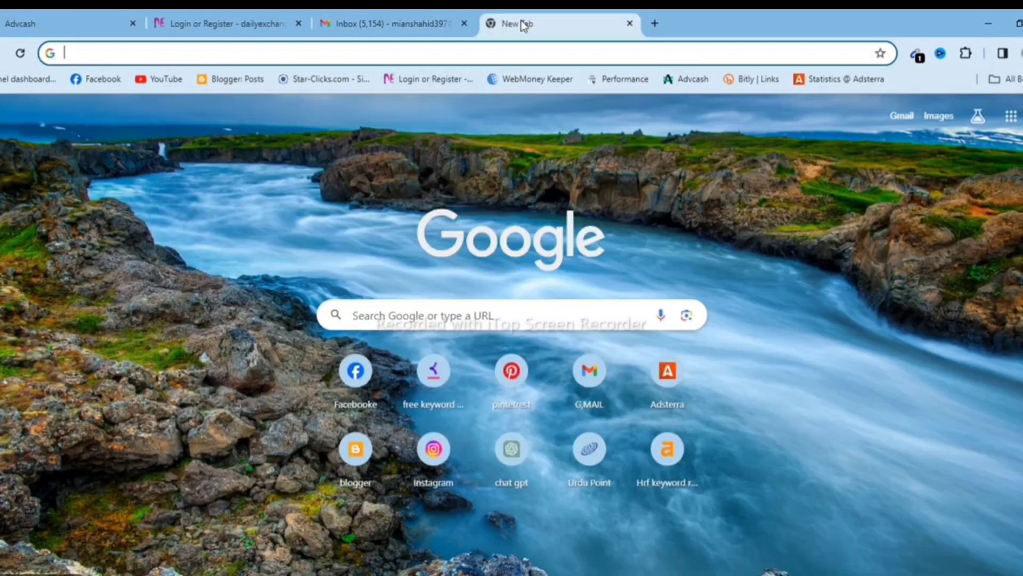
# Open the DailyExchanger login page and pick a personal account type on the registration form.
pyautogui.click(419, 80)
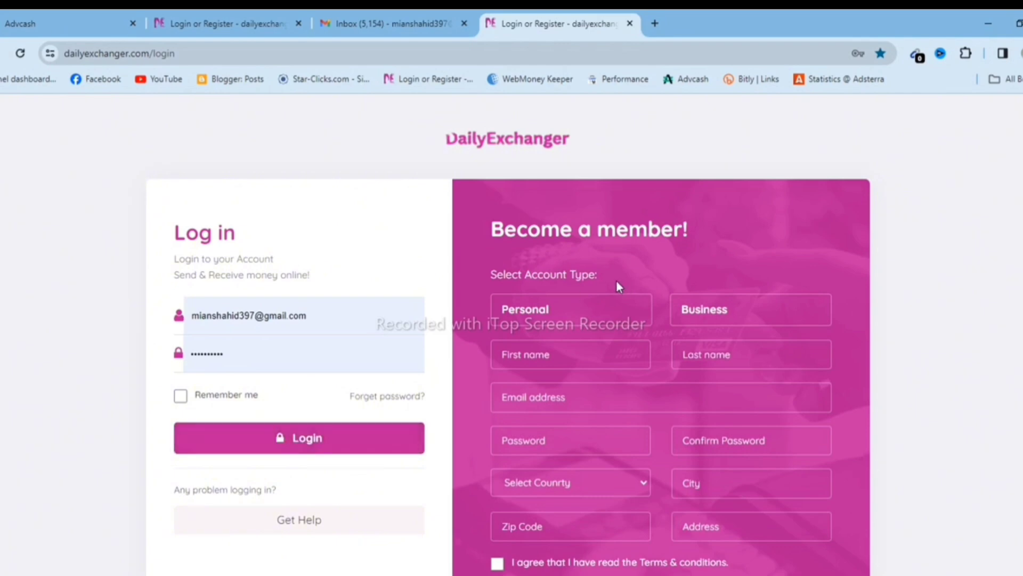
pyautogui.scroll(-1, 609, 278)
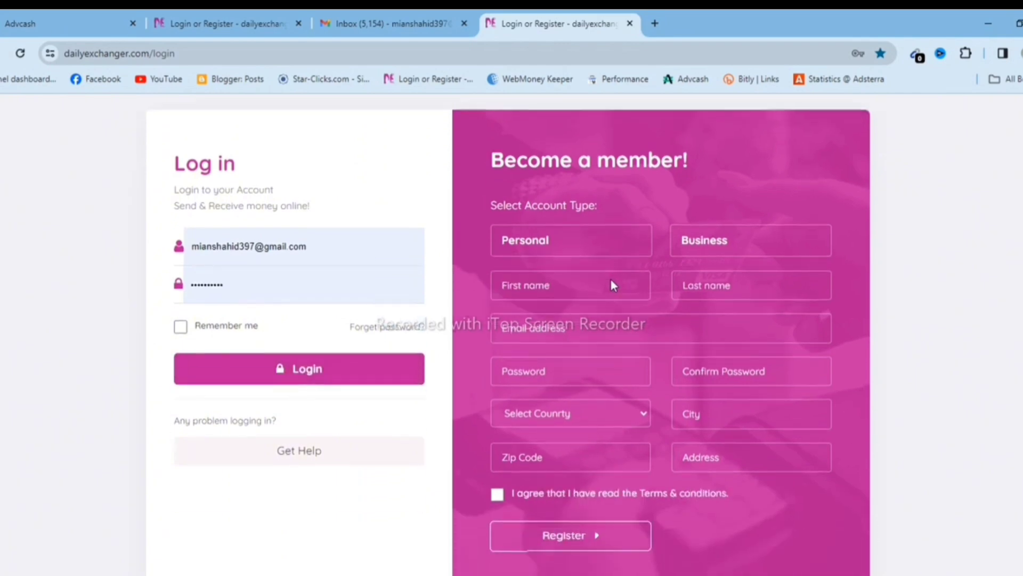
pyautogui.click(545, 246)
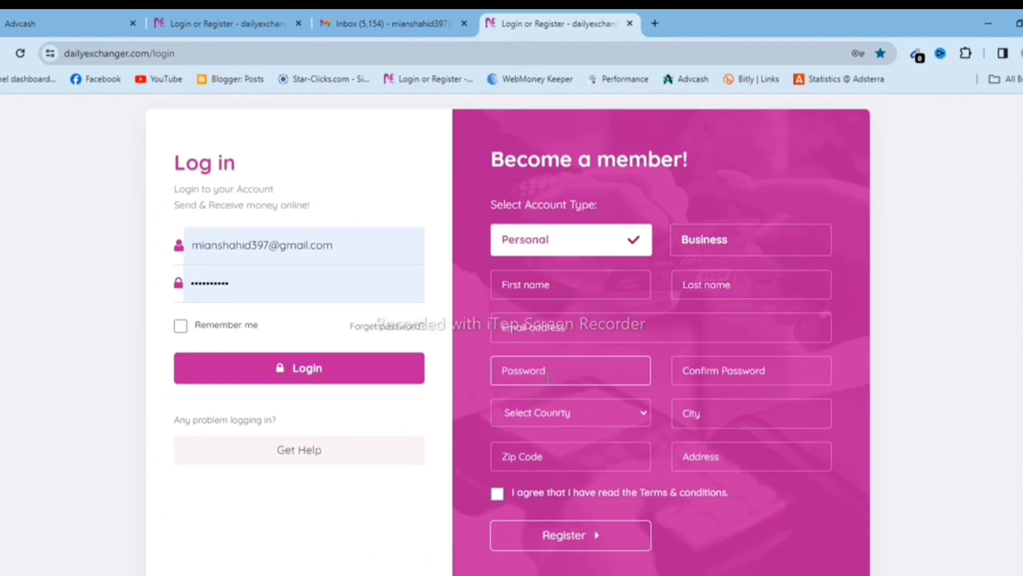
pyautogui.click(740, 380)
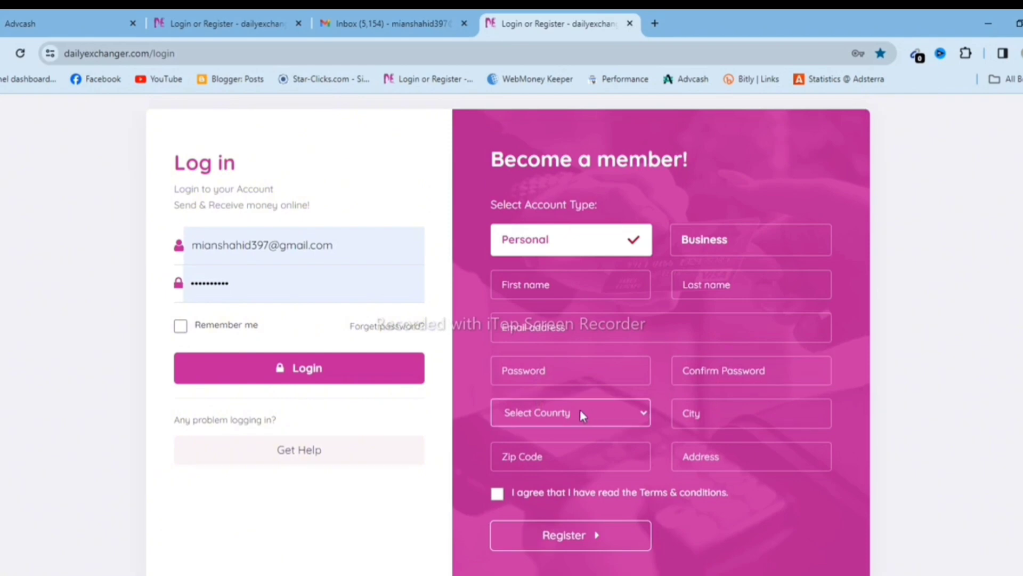
# Close the country and city suggestion lists, then log in with the autofilled credentials.
pyautogui.click(644, 413)
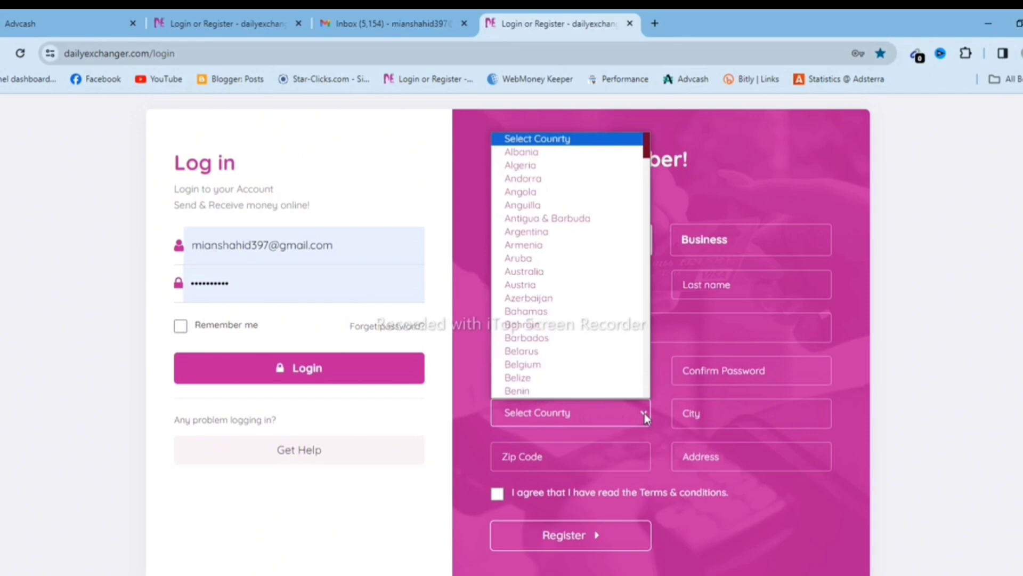
pyautogui.click(745, 419)
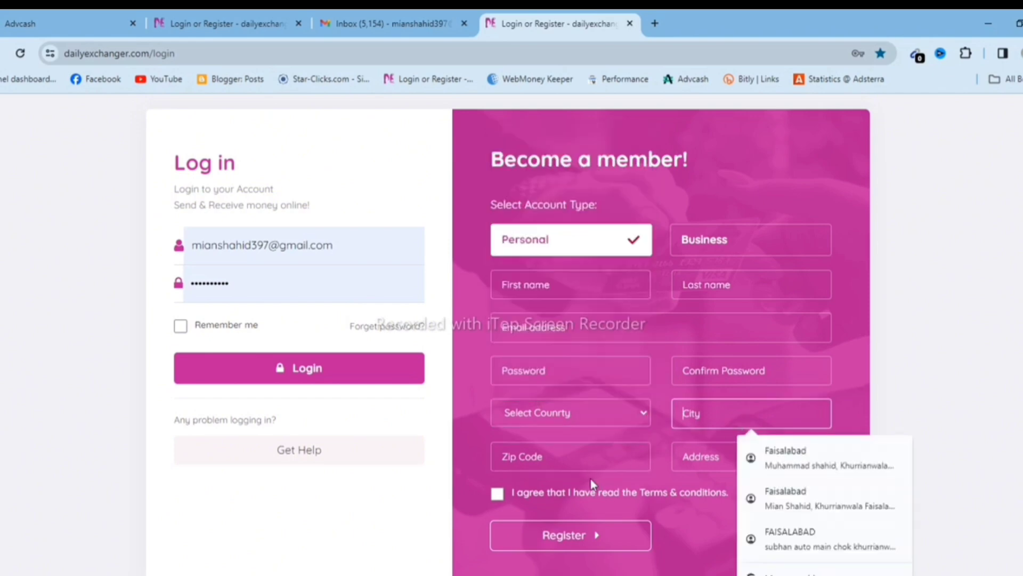
pyautogui.click(987, 440)
pyautogui.click(765, 452)
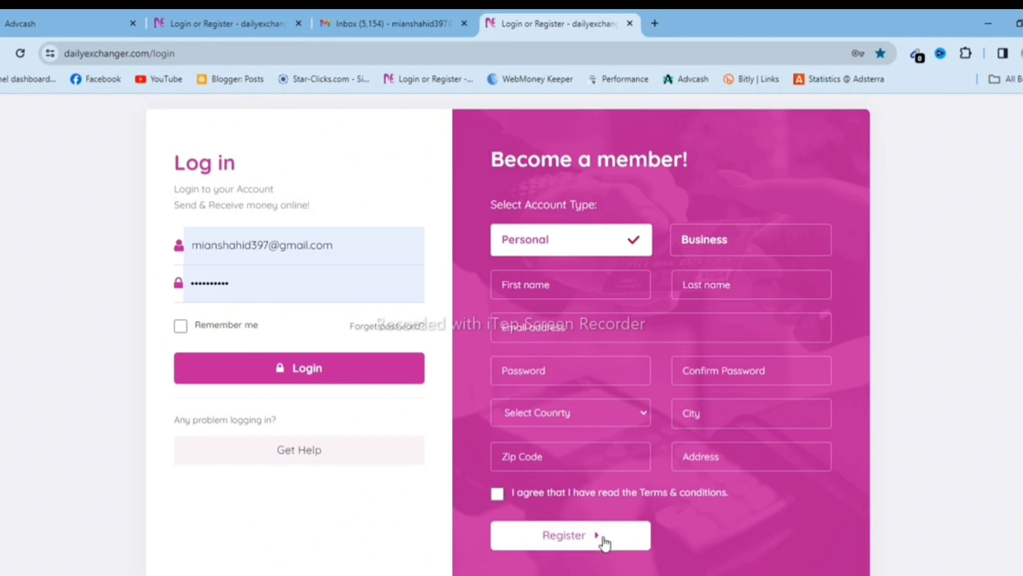
pyautogui.click(285, 375)
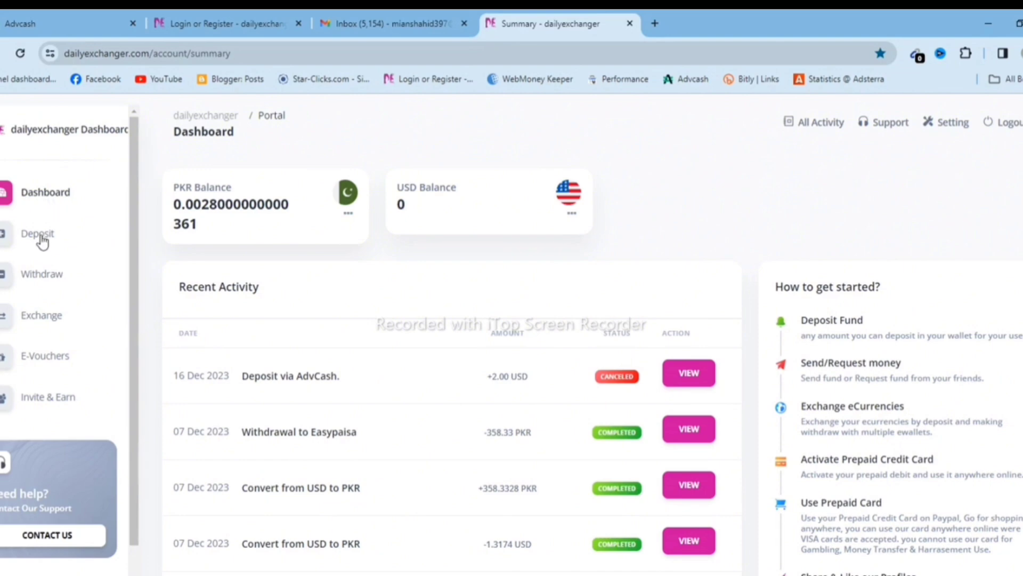
# On the Deposit page, change the currency from PKR to USD and choose the AdvCash gateway.
pyautogui.click(41, 237)
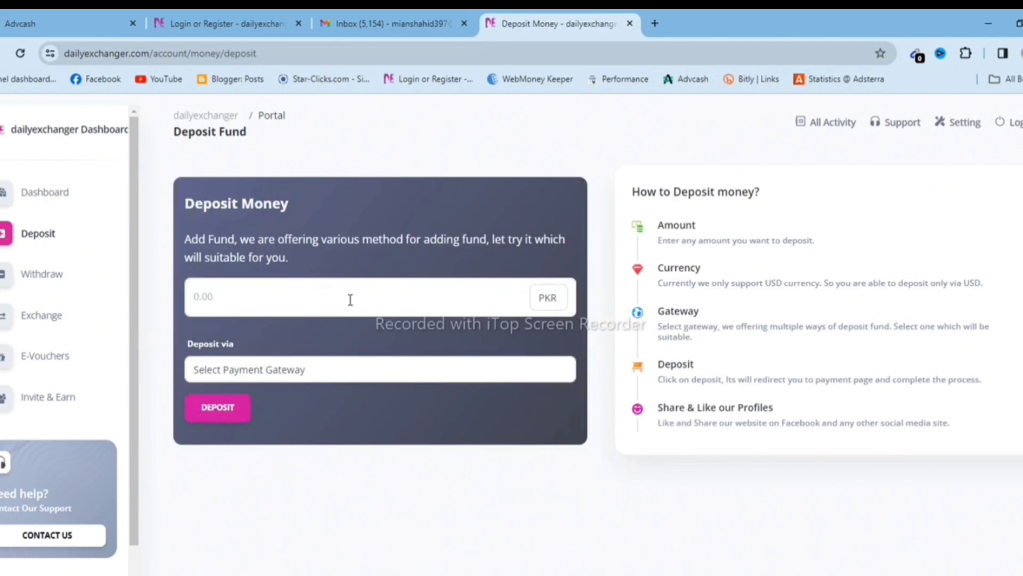
pyautogui.click(549, 300)
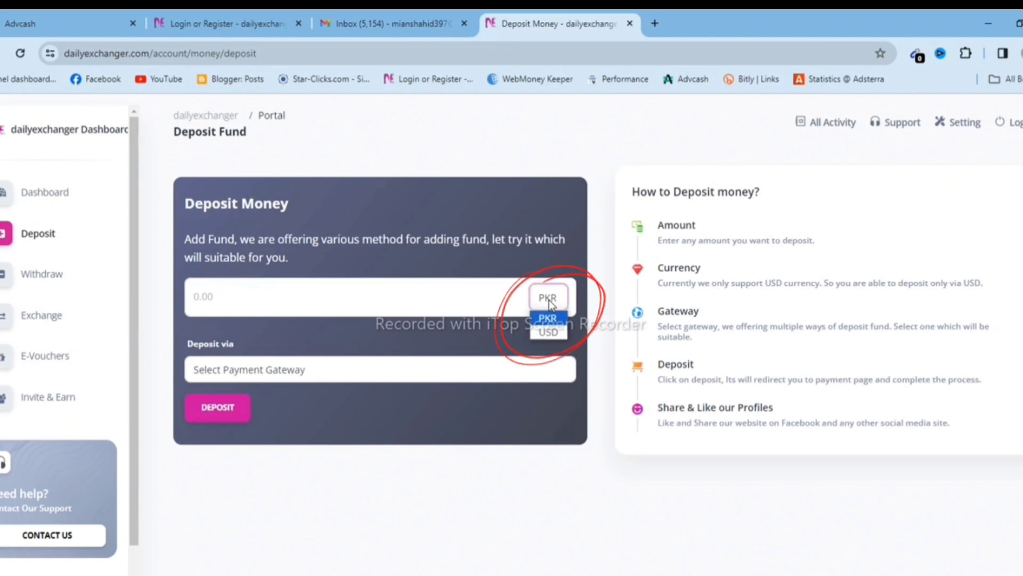
pyautogui.click(548, 332)
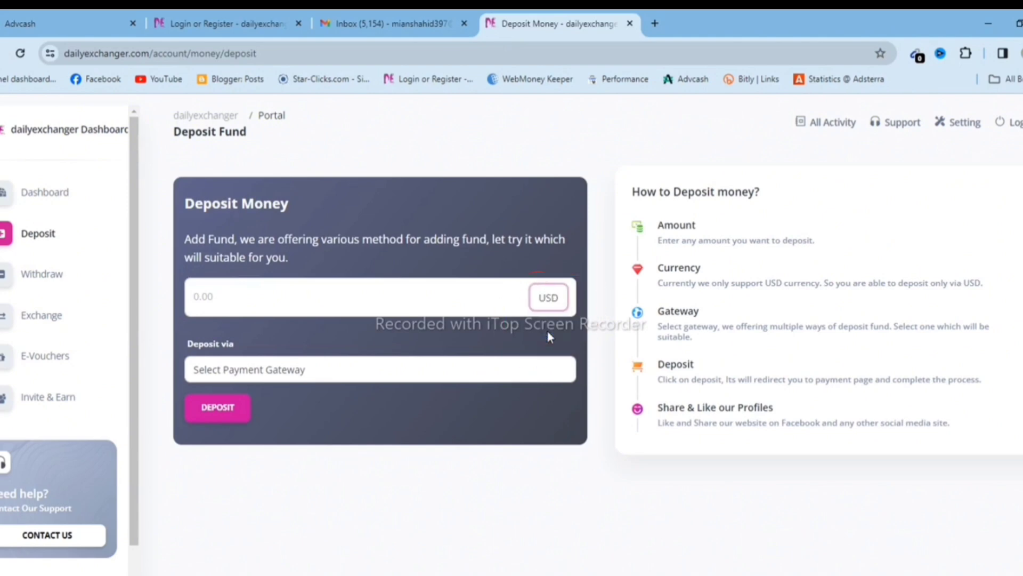
pyautogui.click(314, 372)
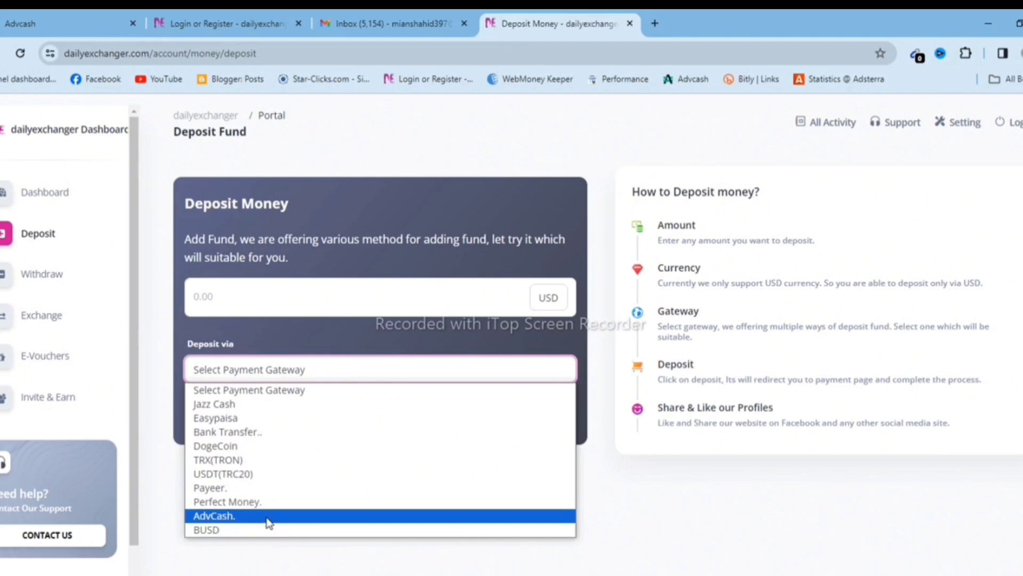
pyautogui.click(261, 518)
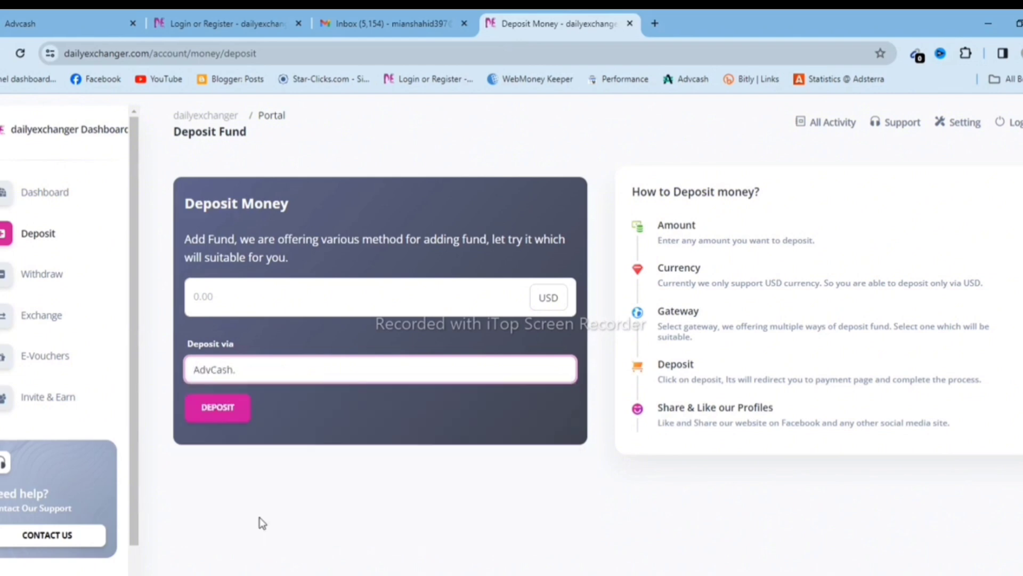
# Submit a 1.10 USD AdvCash deposit and select the AdvCash account number to pay.
pyautogui.click(251, 300)
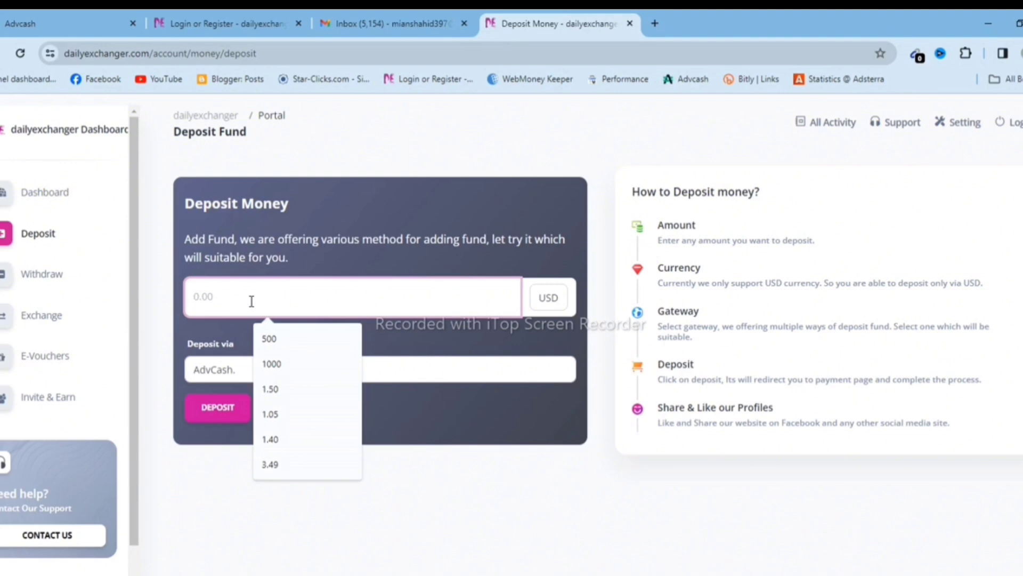
pyautogui.write('1')
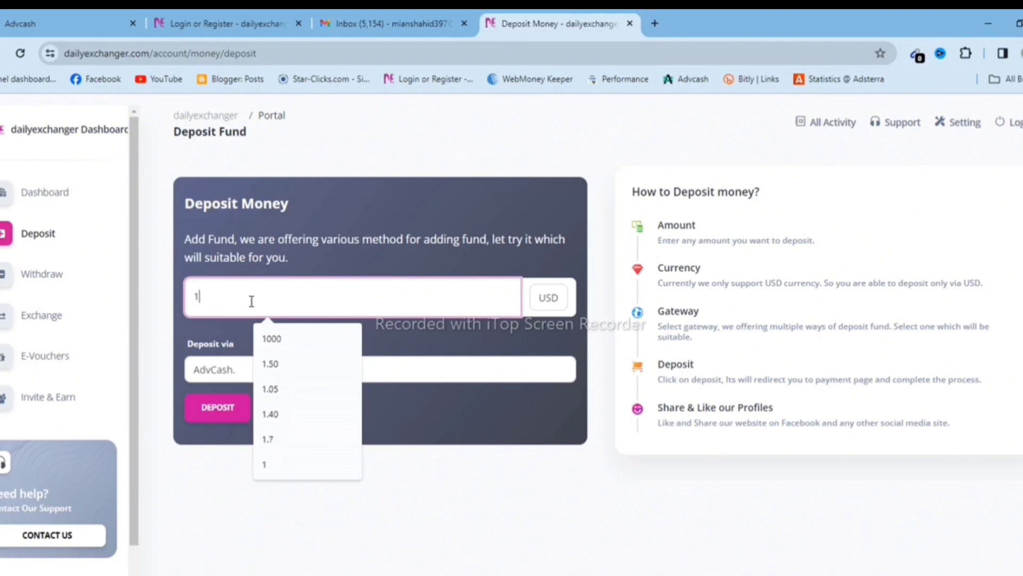
pyautogui.write('.10')
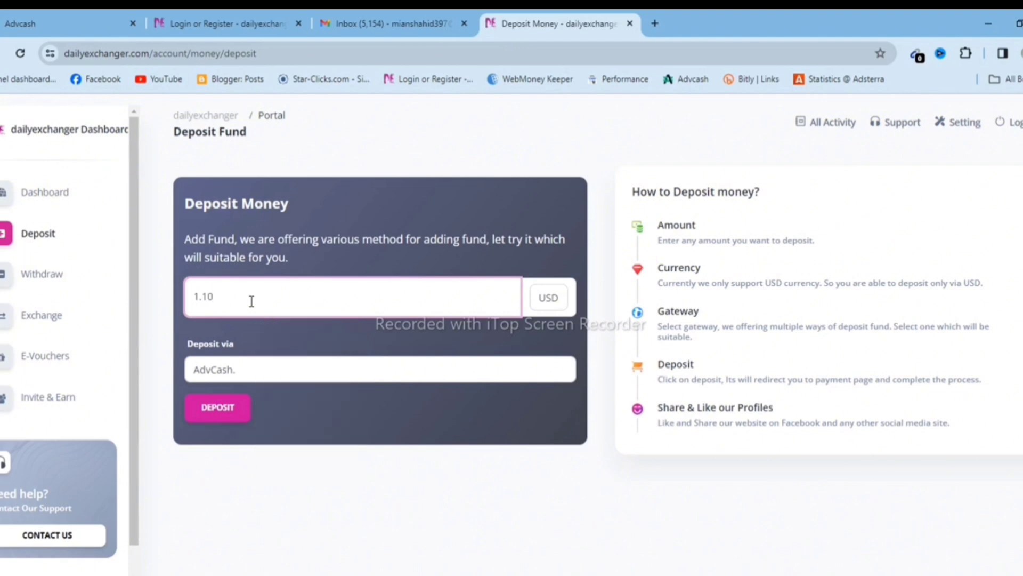
pyautogui.click(213, 415)
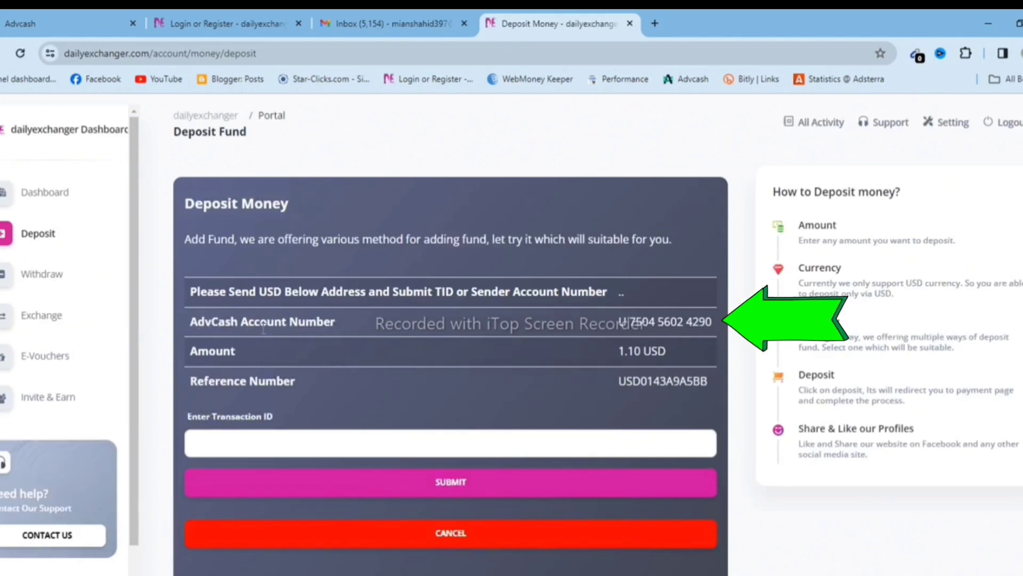
pyautogui.tripleClick(671, 319)
pyautogui.hotkey('ctrl', 'c')
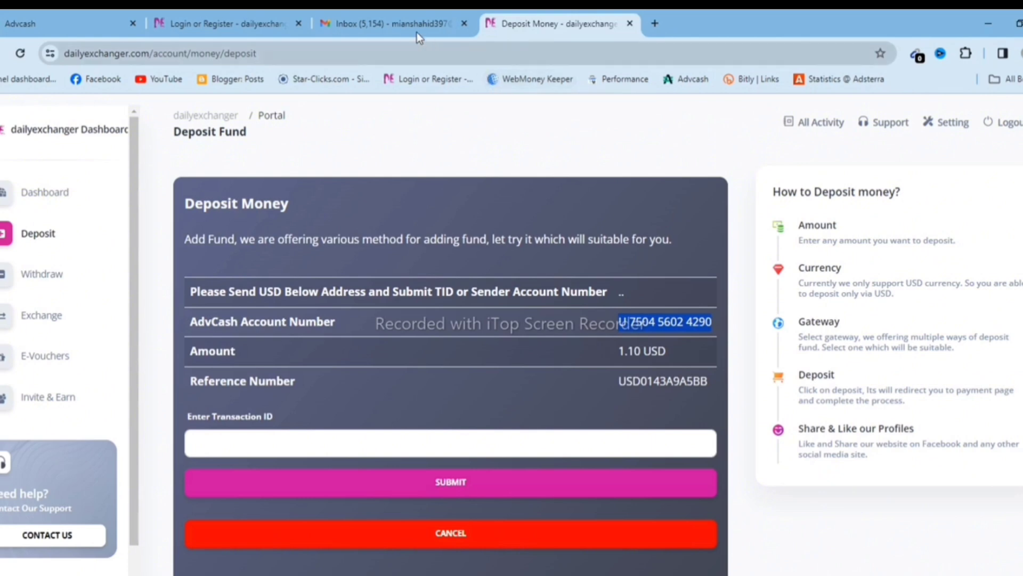
pyautogui.click(72, 11)
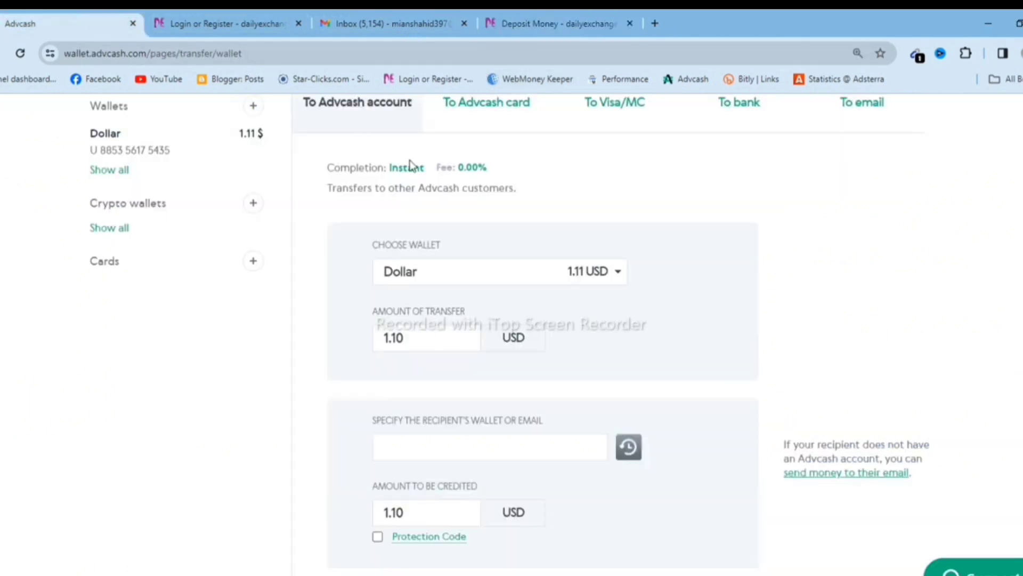
# Paste the DailyExchanger AdvCash account as recipient, save its details, and submit for confirmation.
pyautogui.click(429, 449)
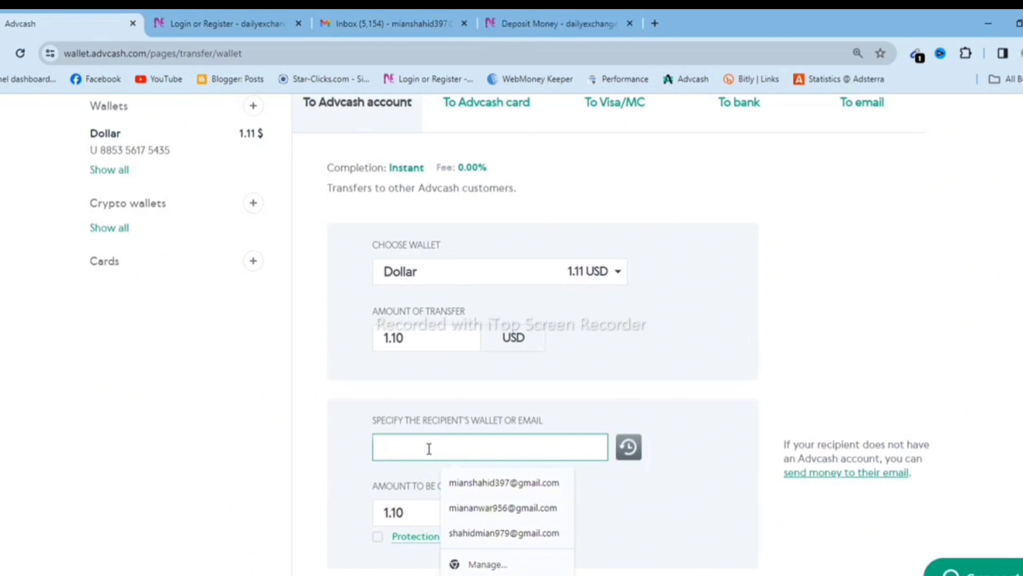
pyautogui.hotkey('ctrl', 'v')
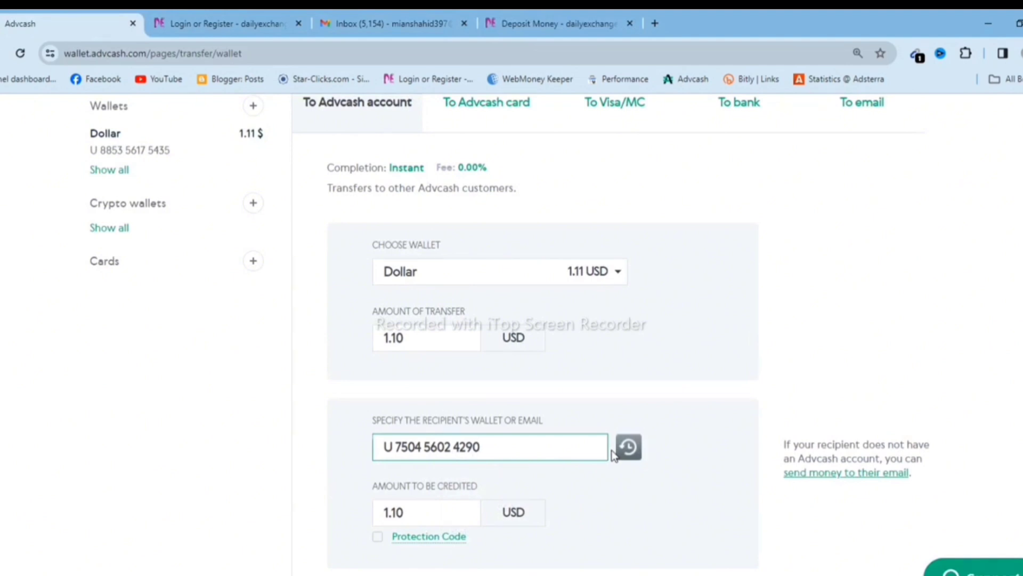
pyautogui.scroll(-2, 373, 500)
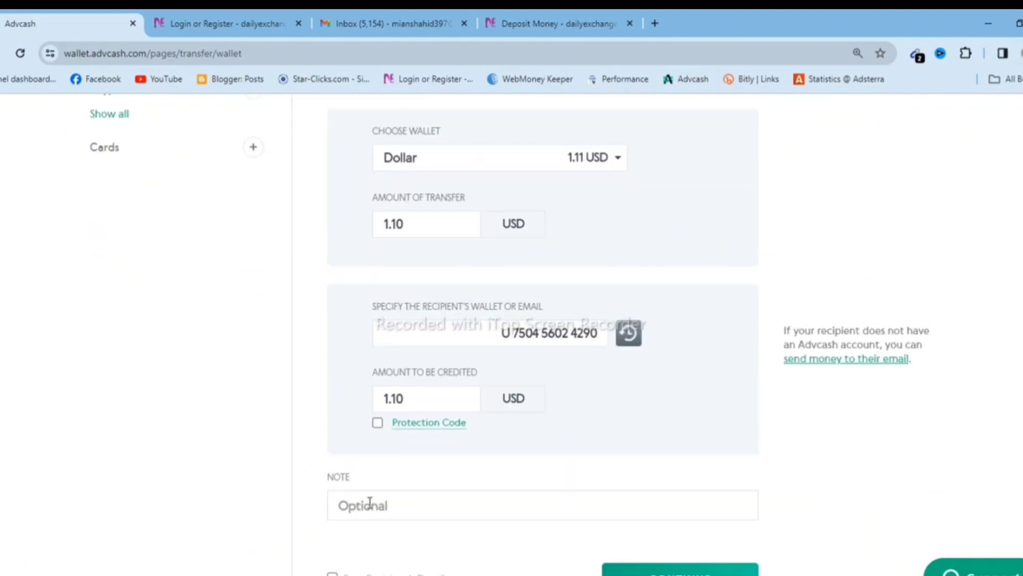
pyautogui.scroll(-4, 459, 360)
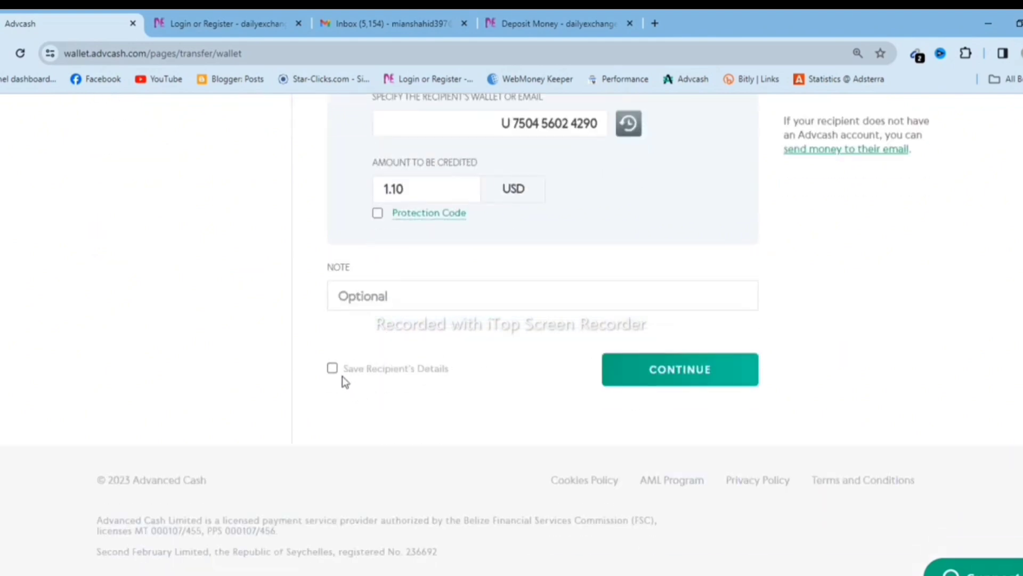
pyautogui.click(332, 369)
pyautogui.click(687, 376)
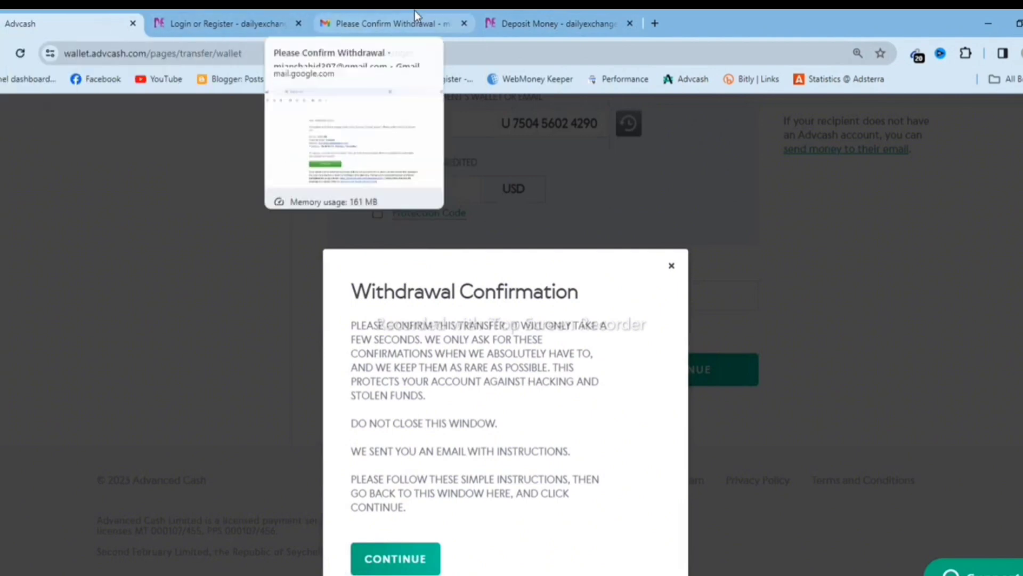
# Approve the Please Confirm Withdrawal email in Gmail.
pyautogui.click(394, 23)
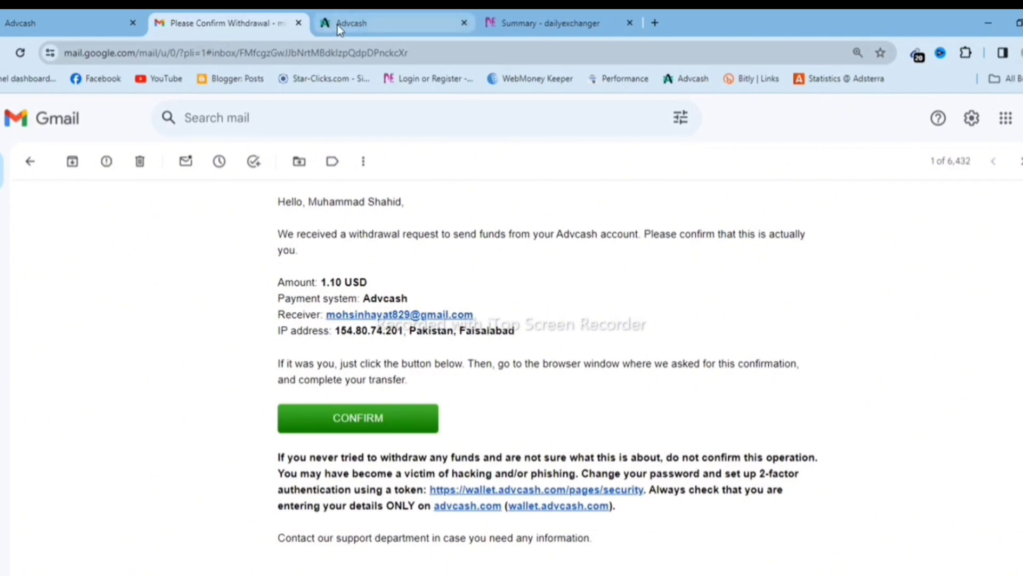
pyautogui.moveTo(339, 25)
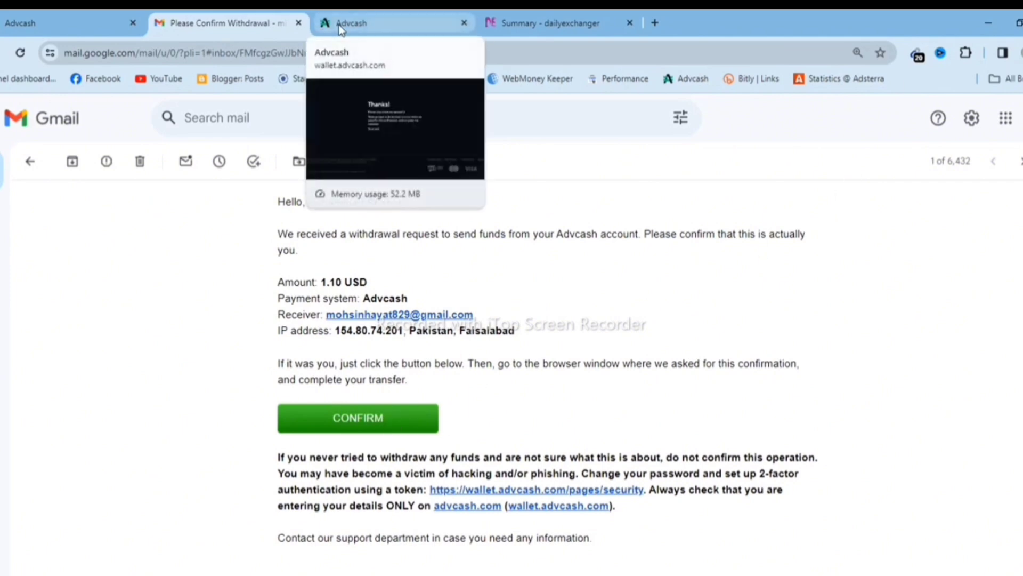
pyautogui.click(369, 17)
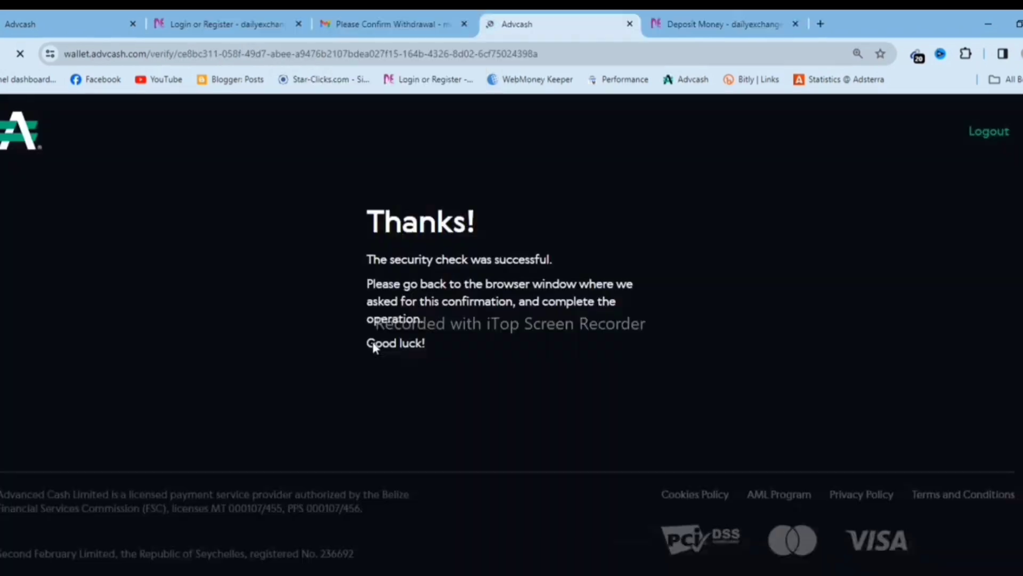
# In Advcash, continue and confirm the 1.10 USD transfer, then select its transaction number.
pyautogui.click(69, 23)
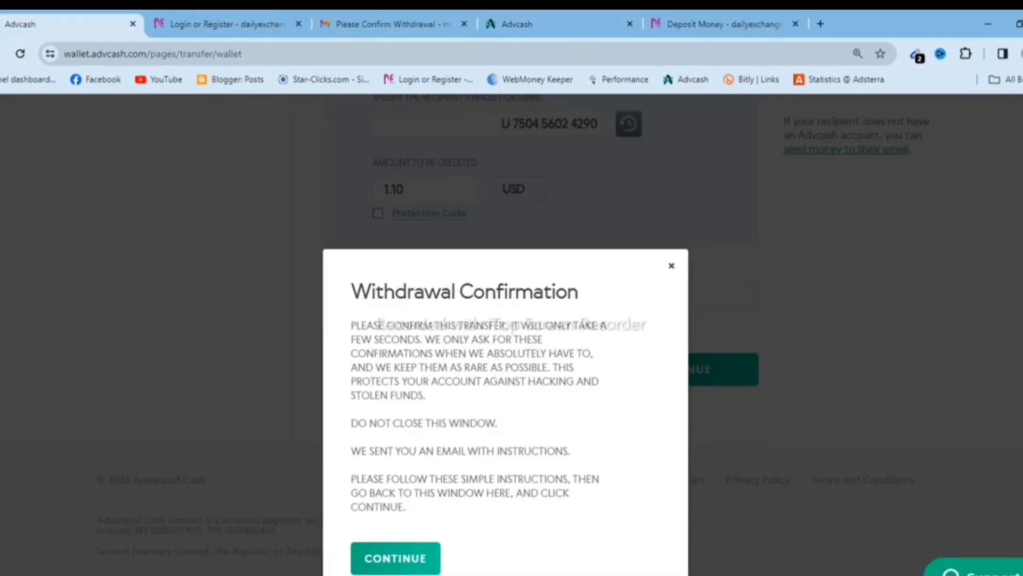
pyautogui.click(396, 558)
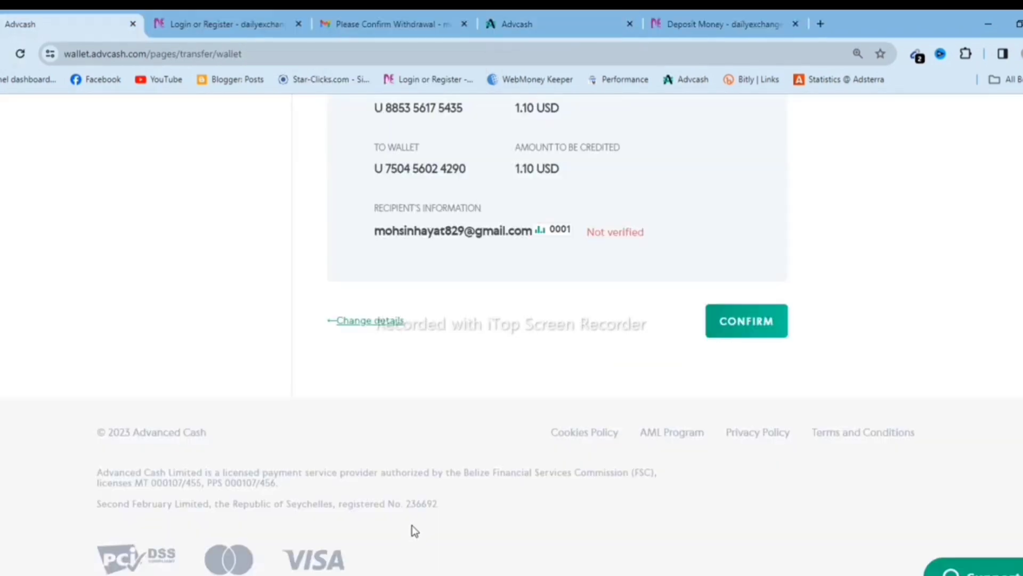
pyautogui.scroll(1, 485, 445)
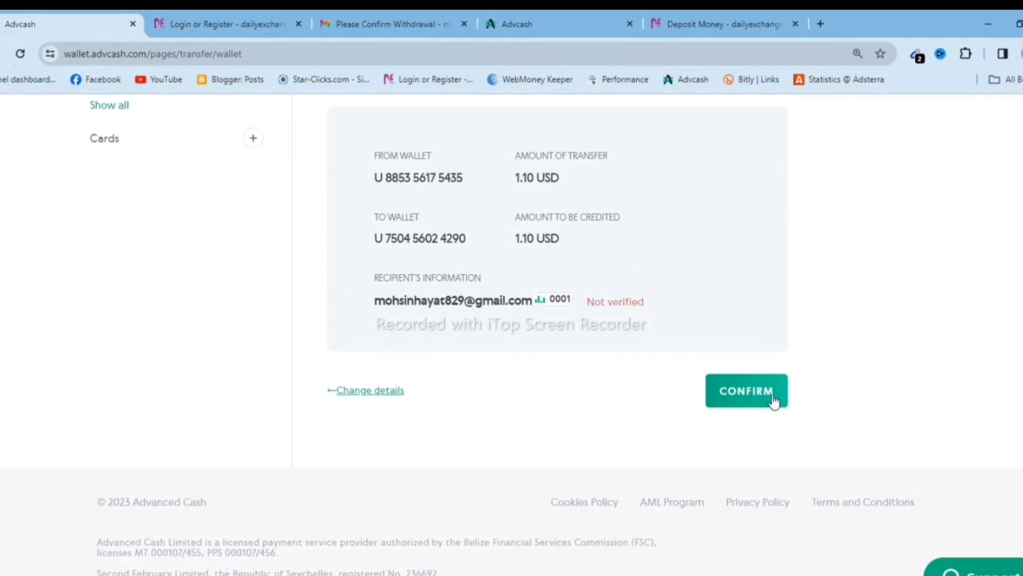
pyautogui.click(753, 400)
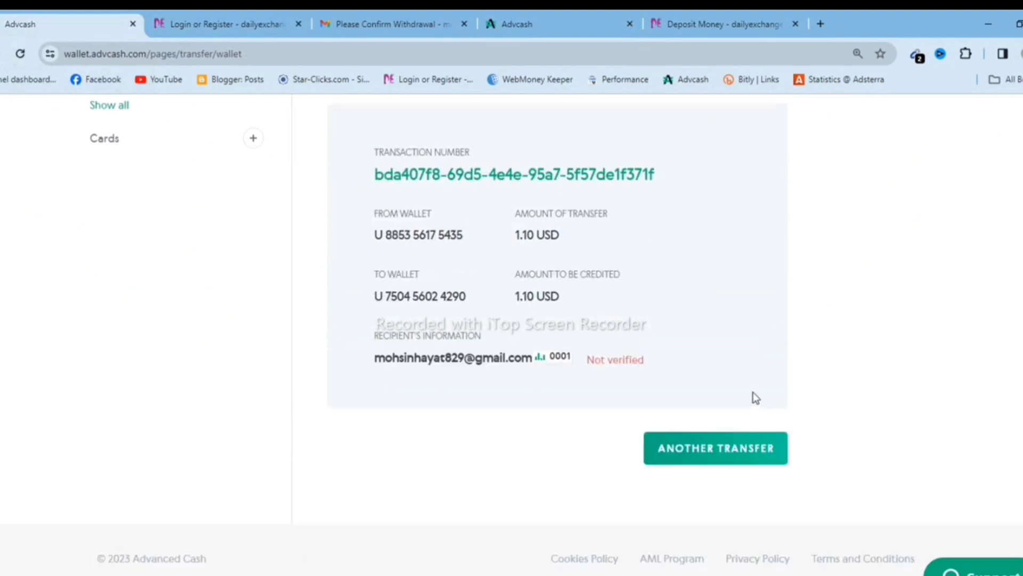
pyautogui.scroll(-1, 754, 395)
pyautogui.scroll(1, 645, 410)
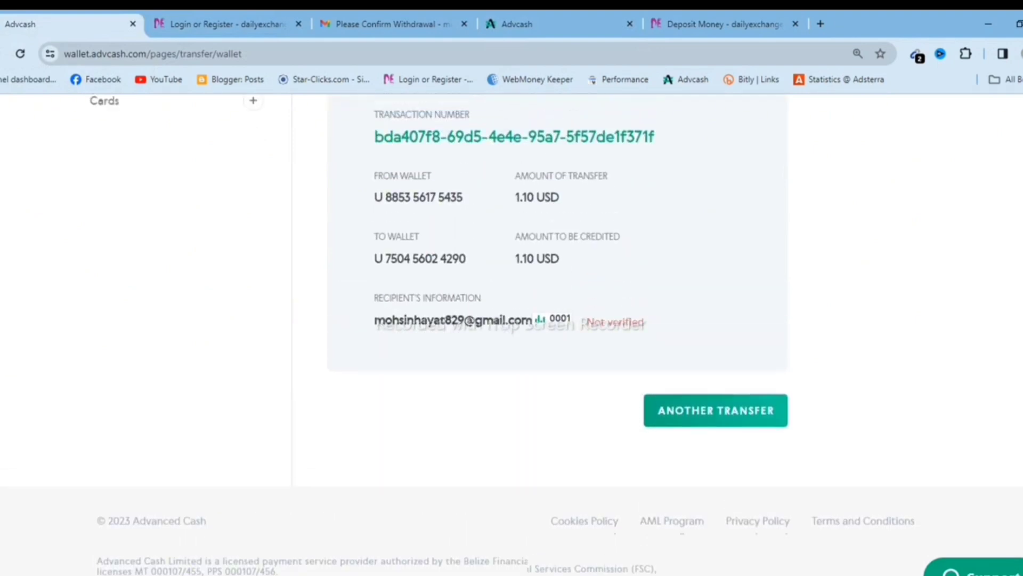
pyautogui.scroll(3, 645, 410)
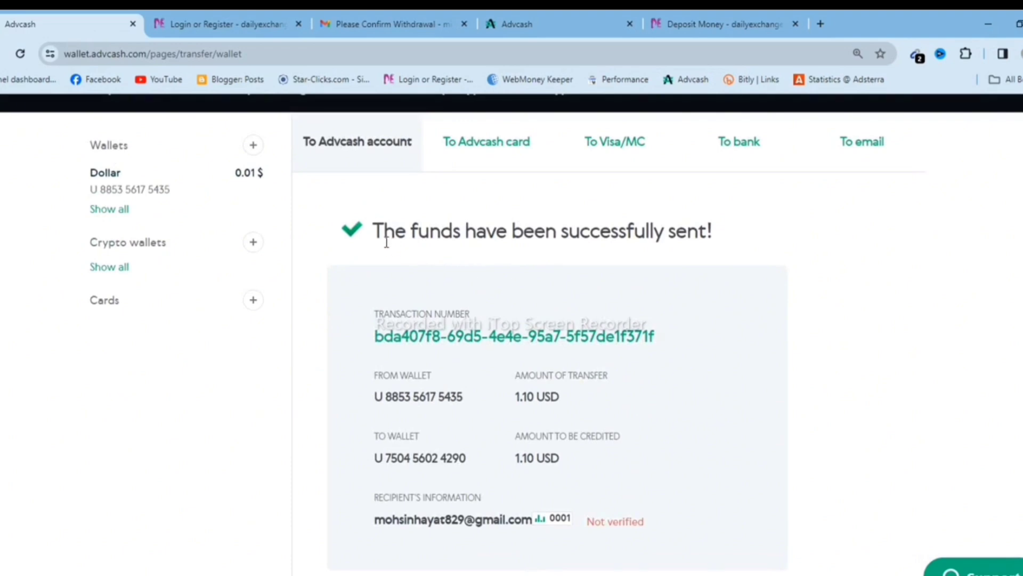
pyautogui.scroll(-1, 480, 226)
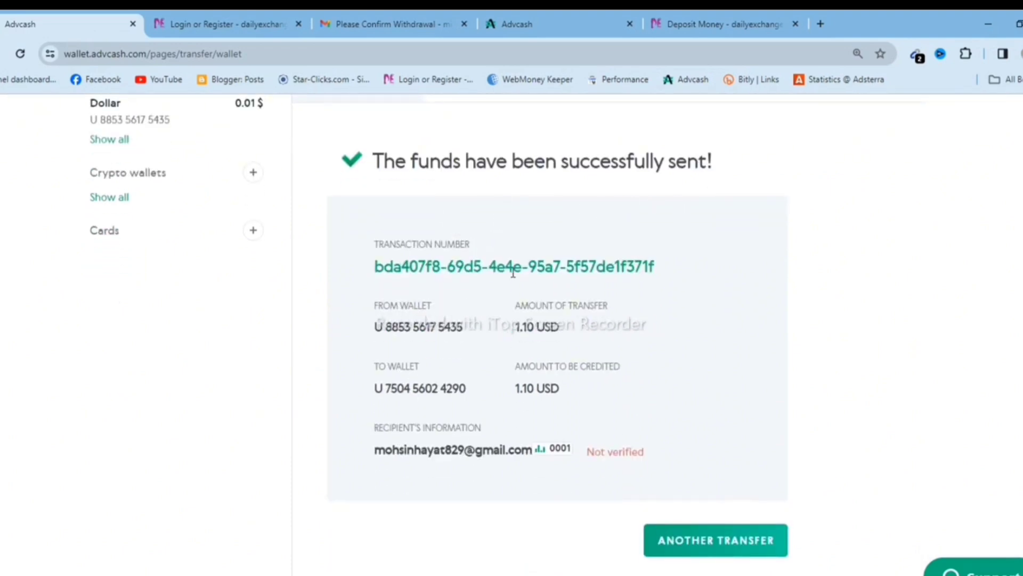
pyautogui.tripleClick(460, 261)
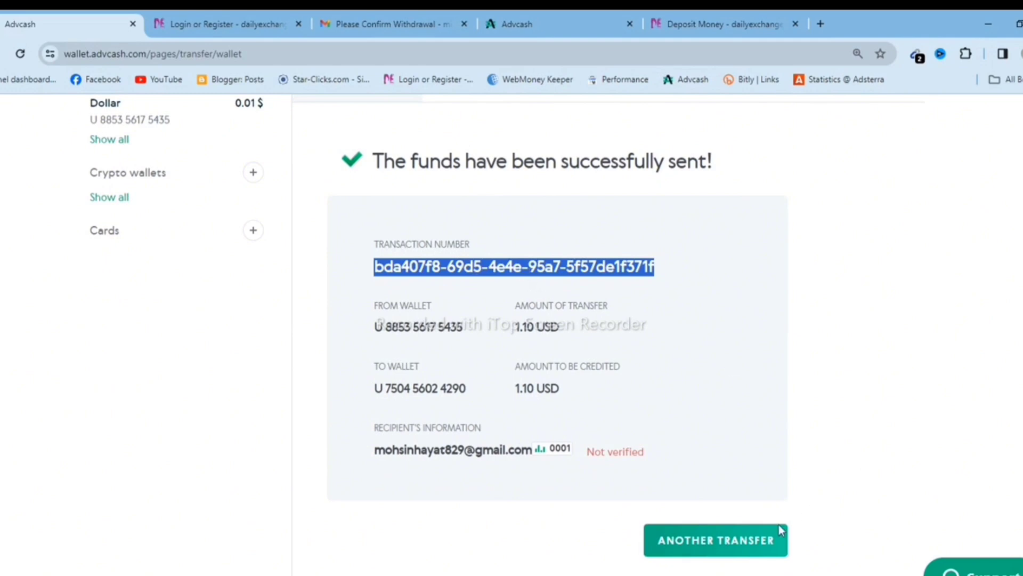
# Paste the Advcash transaction number into Enter Transaction ID and submit the deposit.
pyautogui.click(720, 24)
pyautogui.click(259, 439)
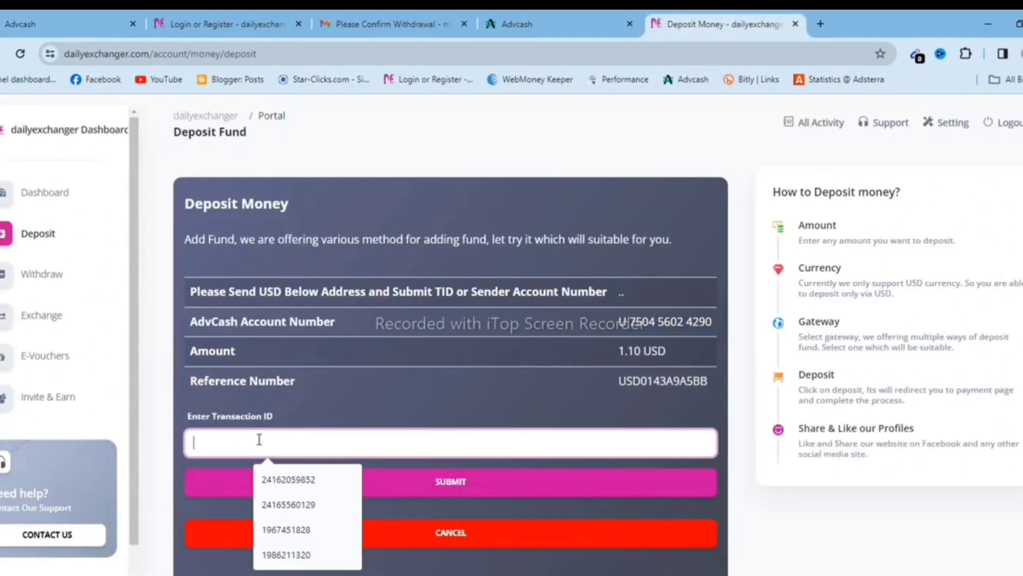
pyautogui.hotkey('ctrl', 'v')
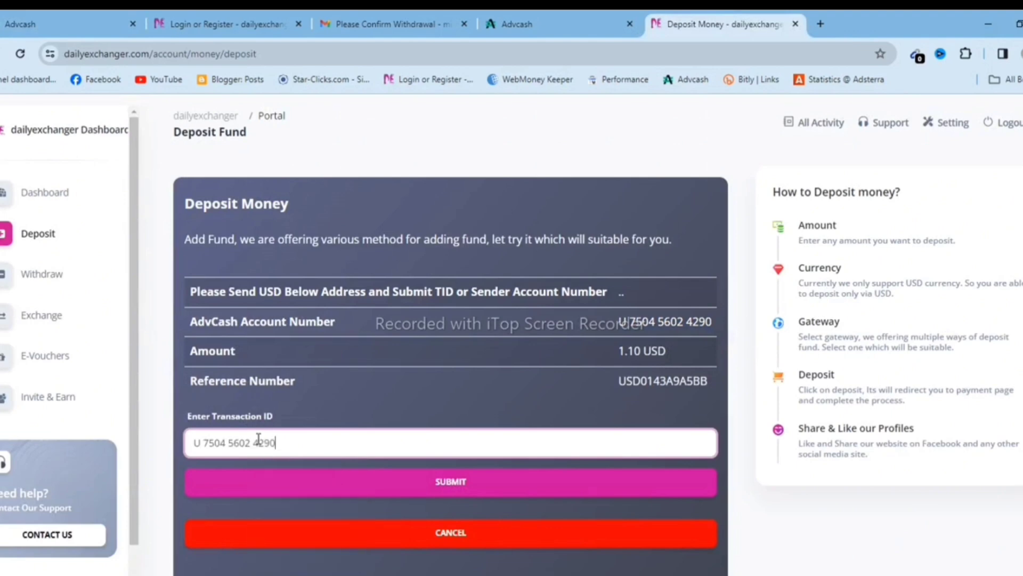
pyautogui.press('BackSpace')
pyautogui.press('BackSpace')
pyautogui.press('BackSpace')
pyautogui.press('BackSpace')
pyautogui.press('BackSpace')
pyautogui.press('BackSpace')
pyautogui.press('BackSpace')
pyautogui.press('BackSpace')
pyautogui.press('BackSpace')
pyautogui.press('BackSpace')
pyautogui.press('BackSpace')
pyautogui.press('BackSpace')
pyautogui.press('BackSpace')
pyautogui.press('BackSpace')
pyautogui.press('BackSpace')
pyautogui.press('BackSpace')
pyautogui.click(549, 25)
pyautogui.click(80, 23)
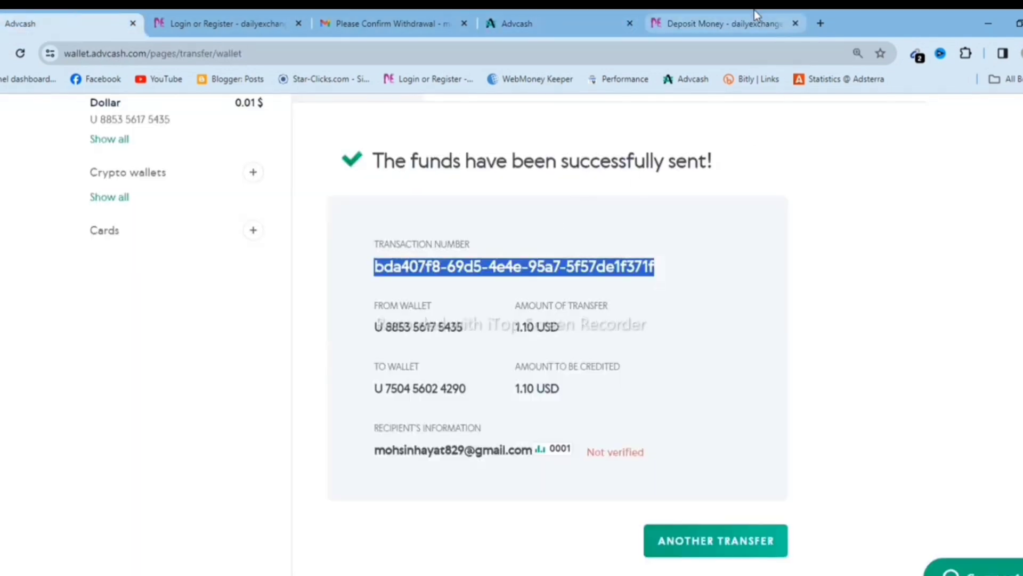
pyautogui.click(734, 25)
pyautogui.click(243, 440)
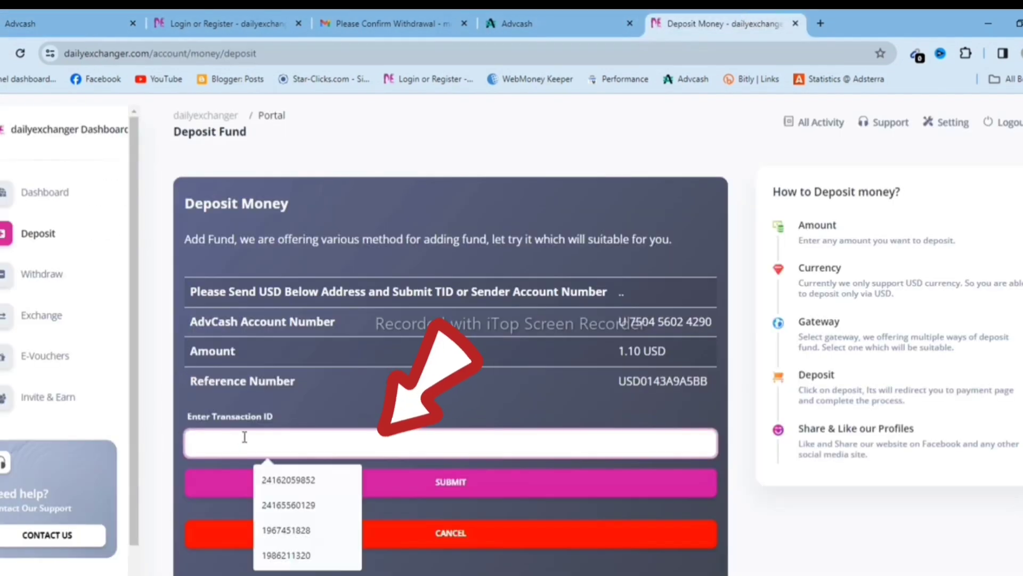
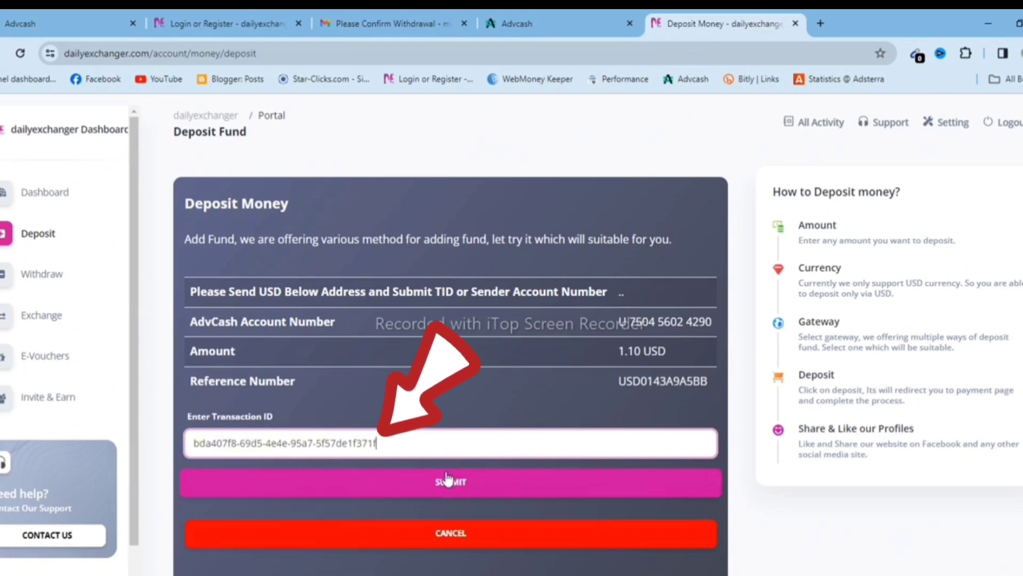
pyautogui.click(462, 485)
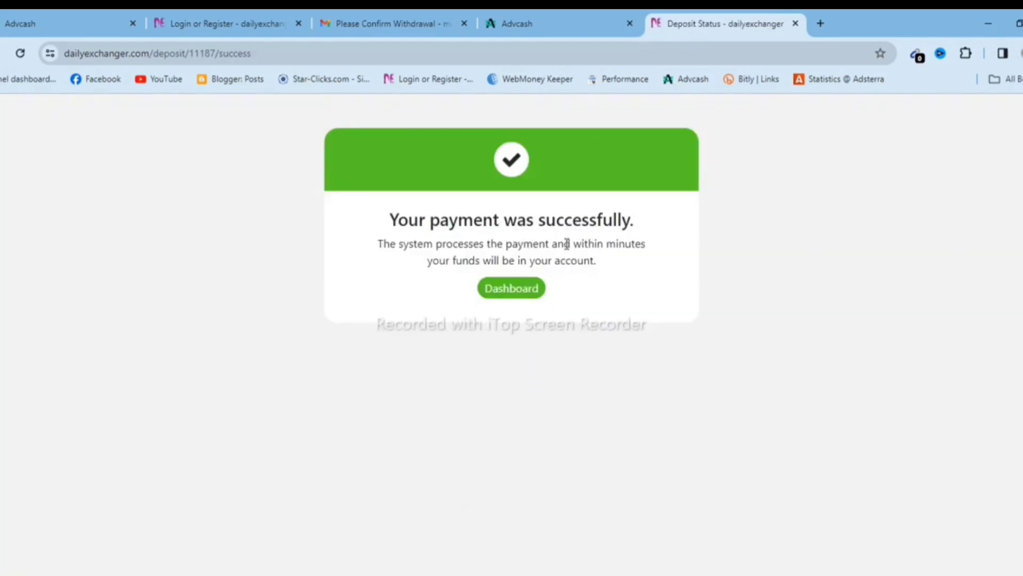
# Go to the dashboard and check Recent Activity for the completed 1.10 USD AdvCash deposit.
pyautogui.click(514, 296)
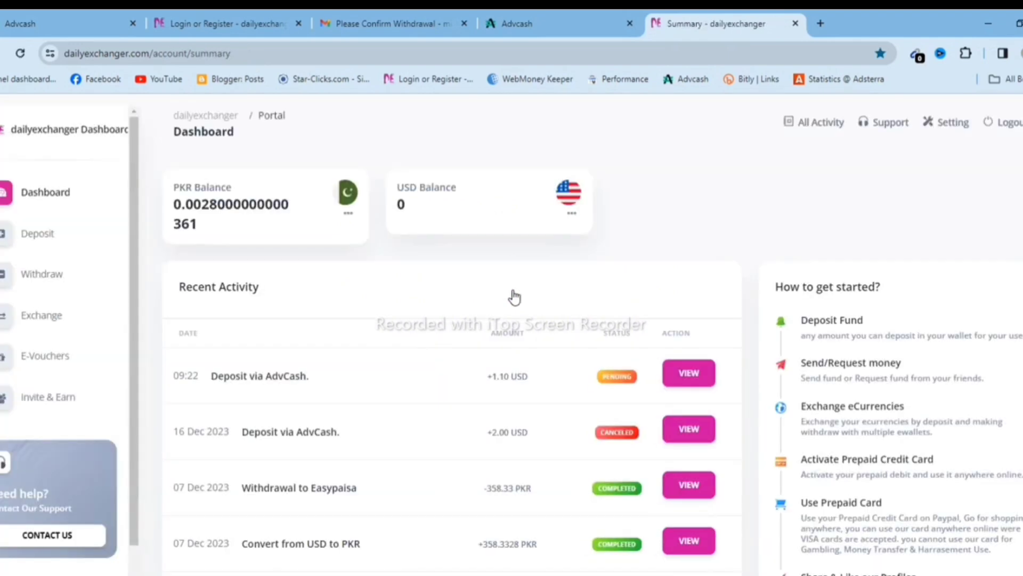
pyautogui.scroll(-1, 525, 367)
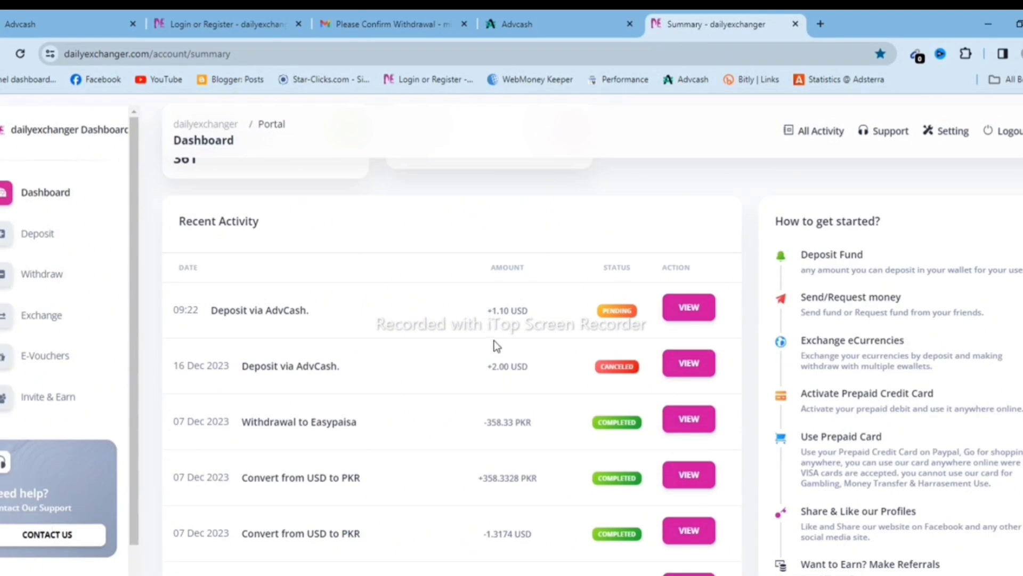
pyautogui.scroll(-1, 504, 351)
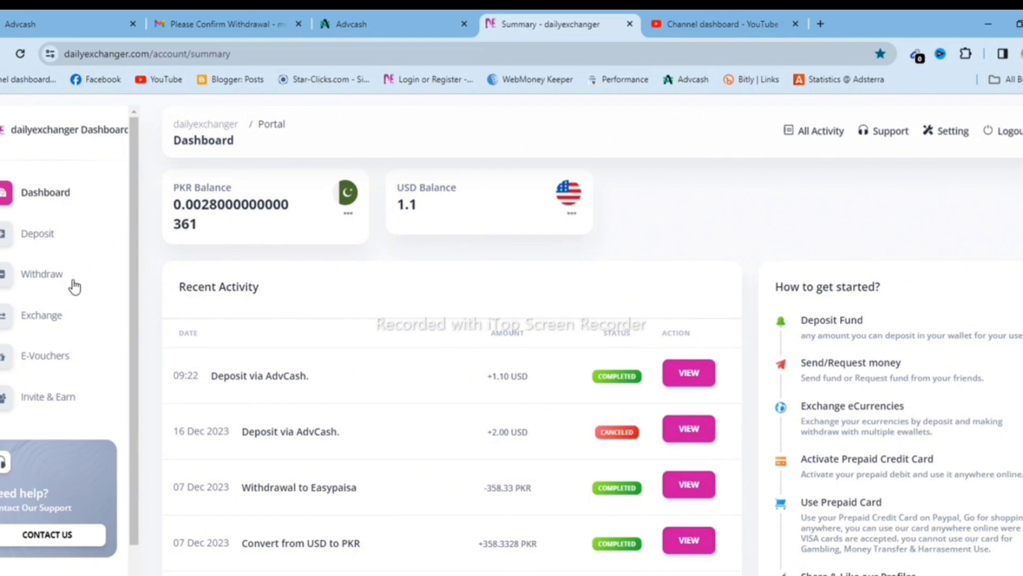
# Exchange 1.1 USD from the USD wallet into PKR, then return to the dashboard.
pyautogui.click(42, 319)
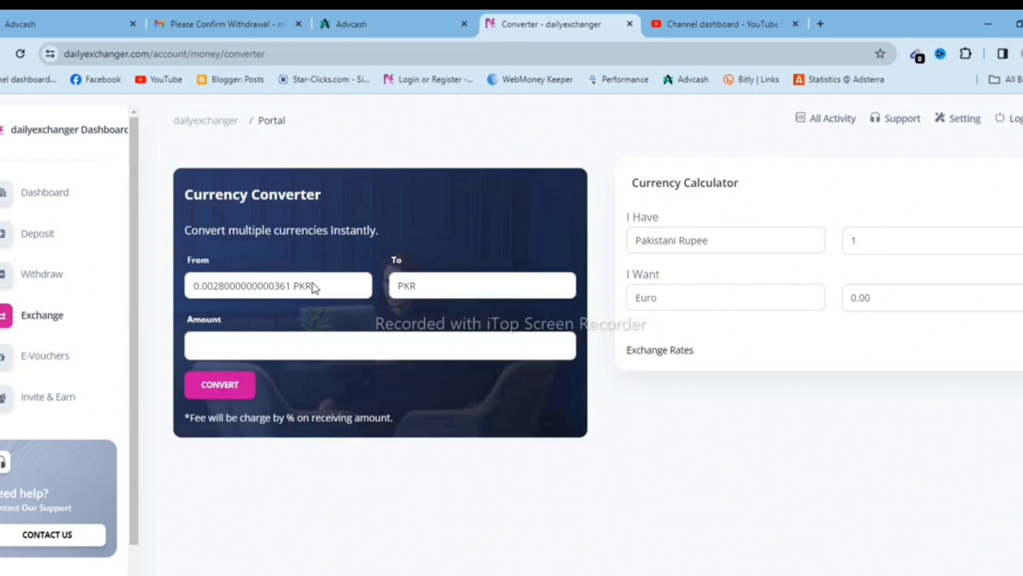
pyautogui.click(308, 285)
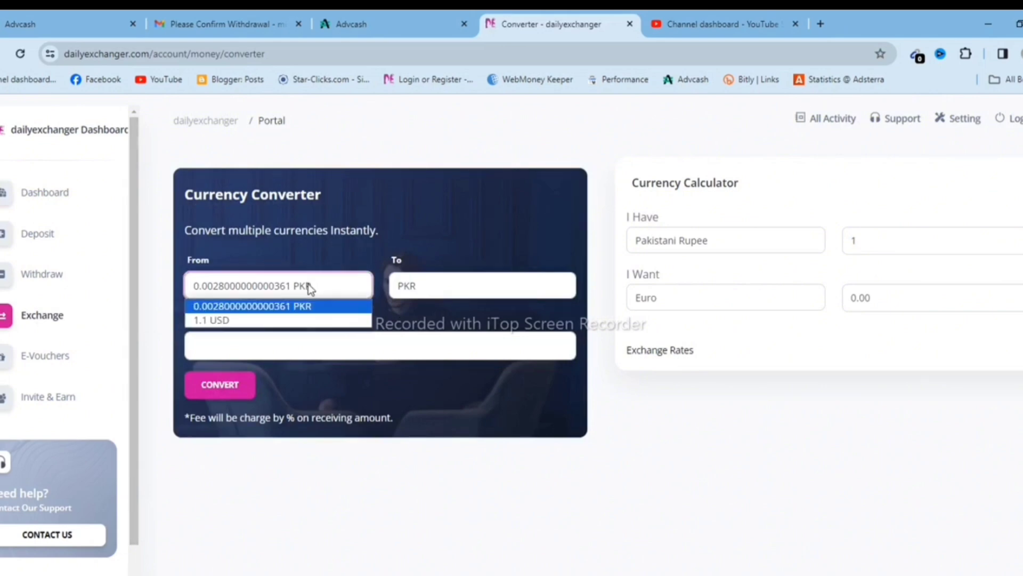
pyautogui.click(258, 321)
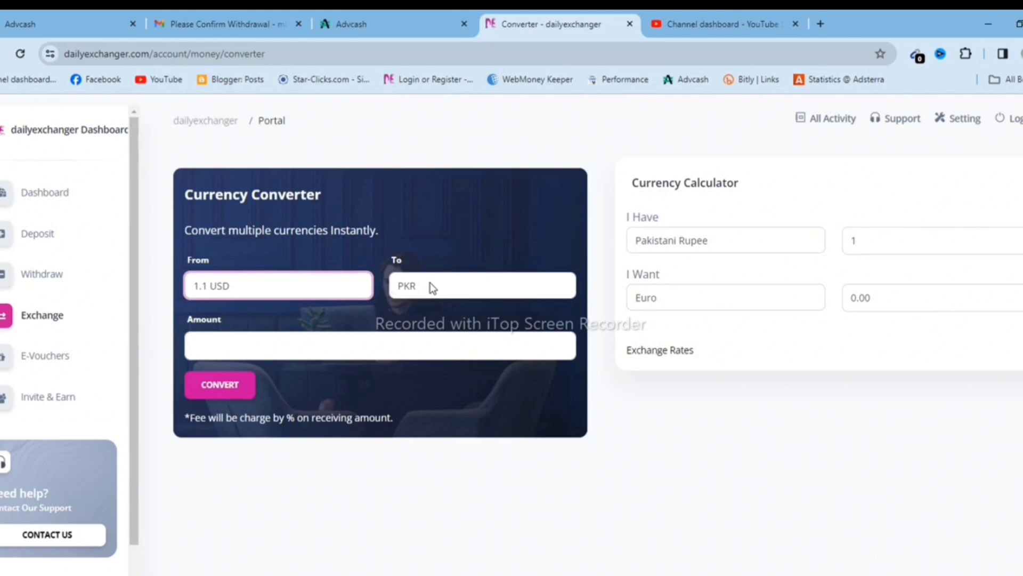
pyautogui.click(237, 346)
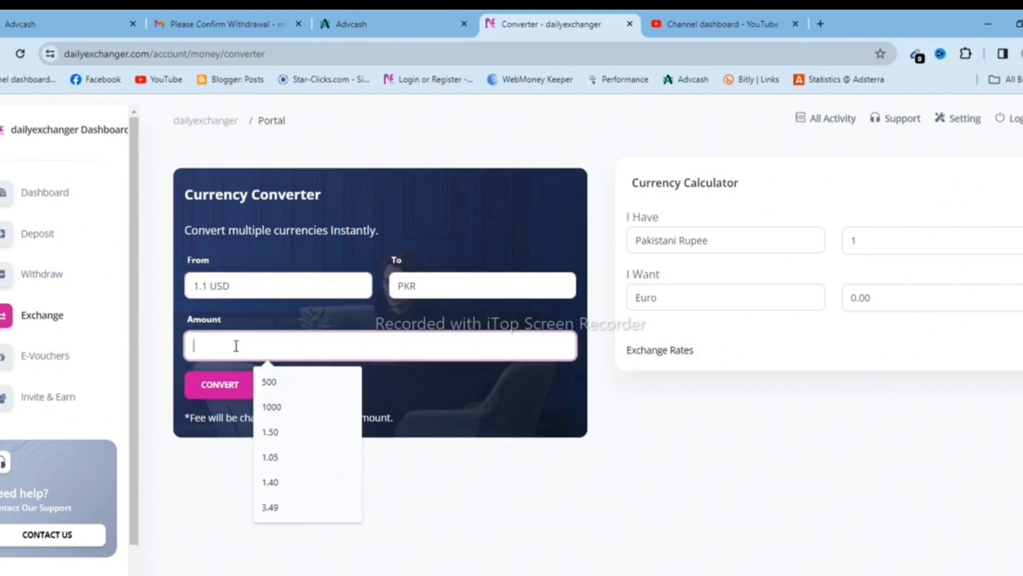
pyautogui.write('1.1')
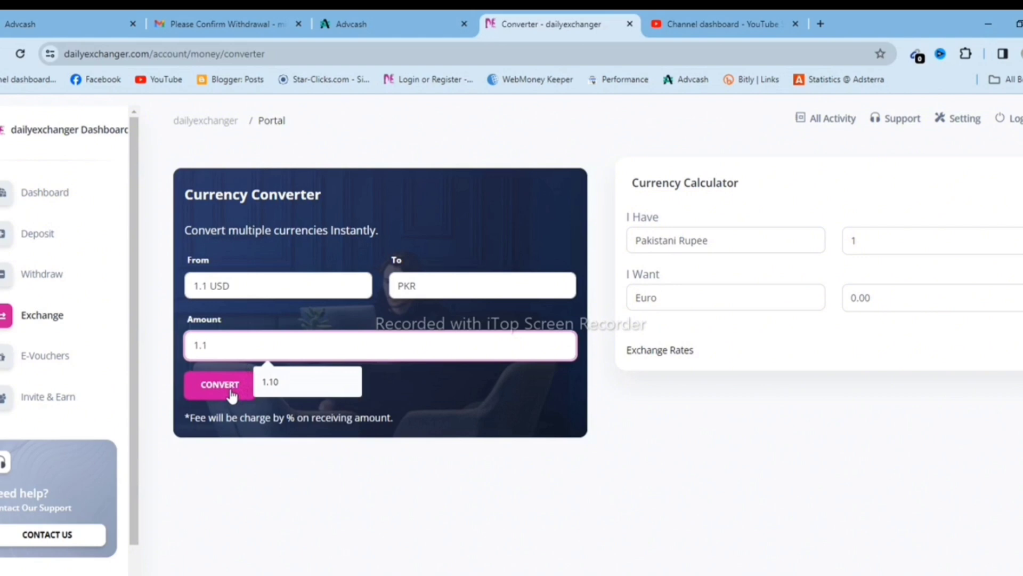
pyautogui.click(230, 391)
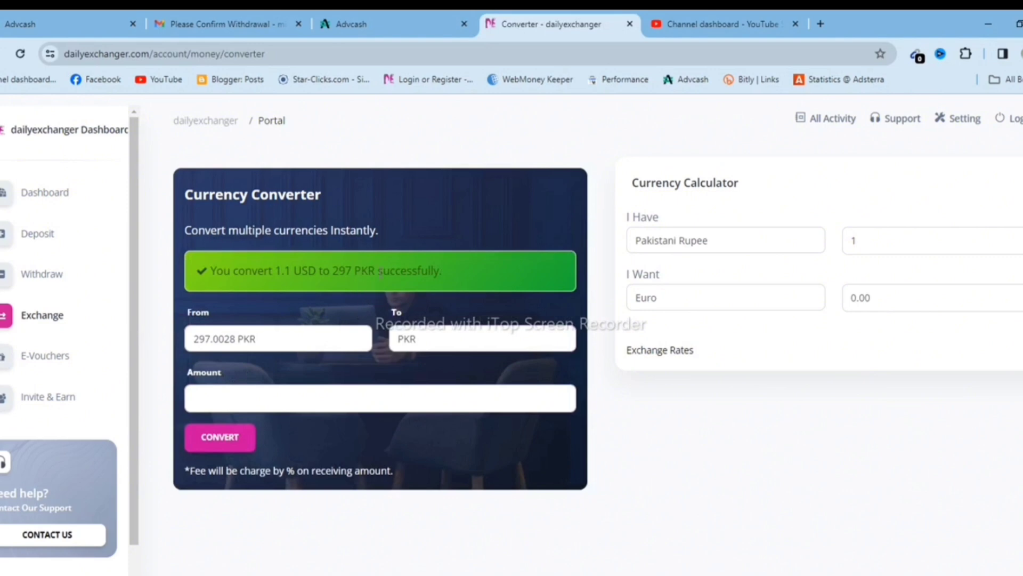
pyautogui.click(60, 196)
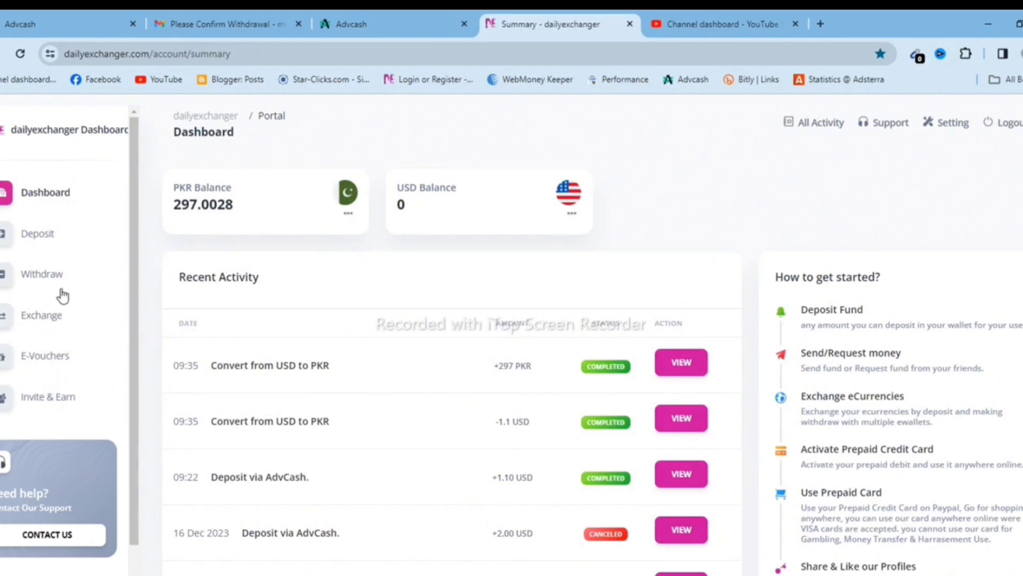
# Open Withdraw Fund for the 297.0028 PKR wallet and choose Easypaisa as the gateway.
pyautogui.click(46, 284)
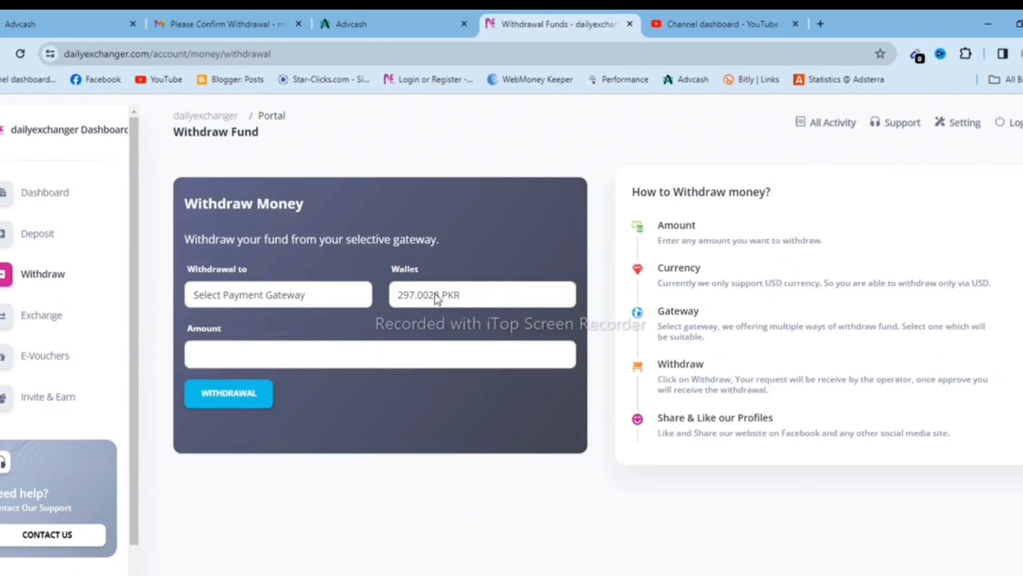
pyautogui.click(280, 296)
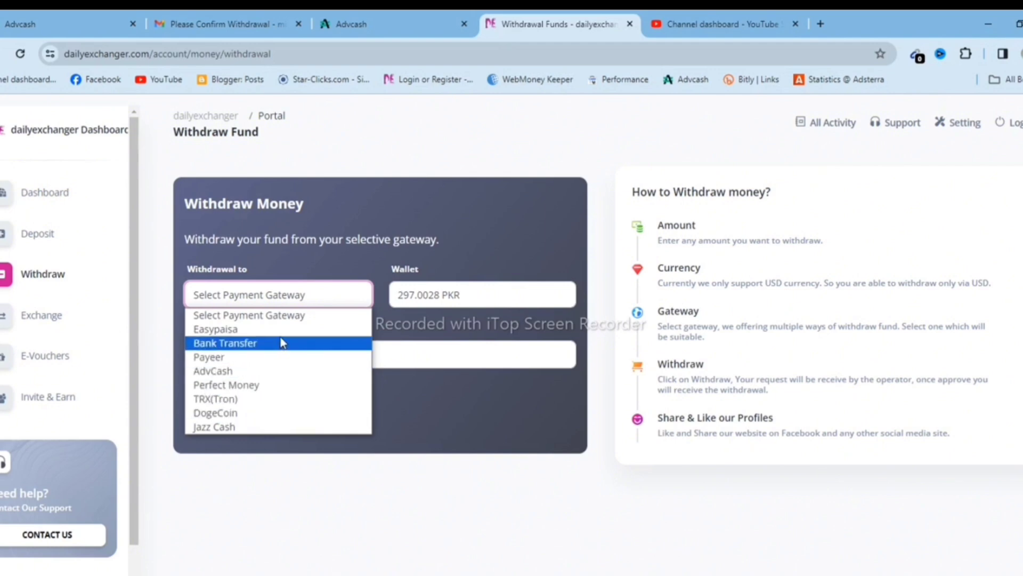
pyautogui.press('Up')
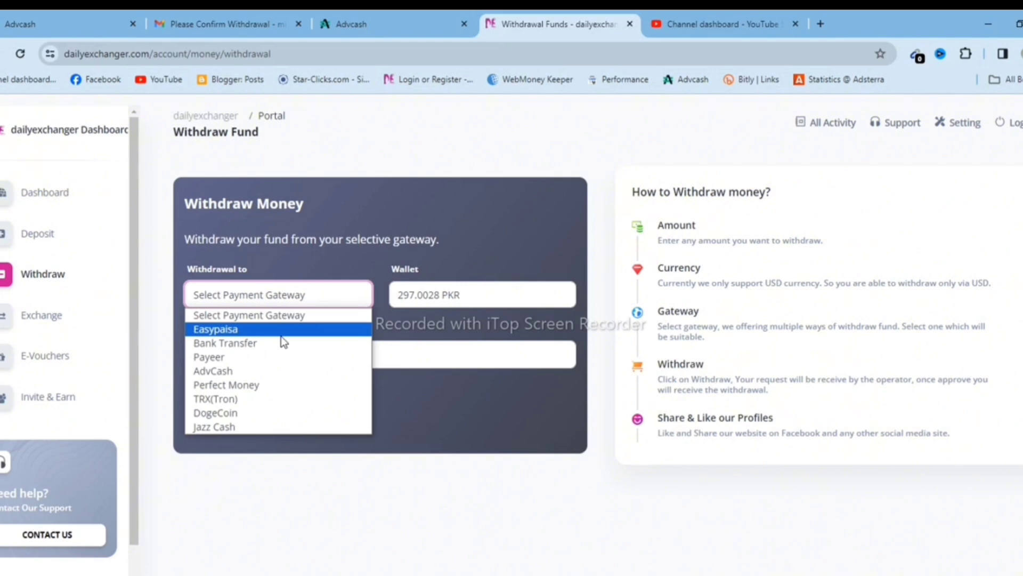
pyautogui.press('Return')
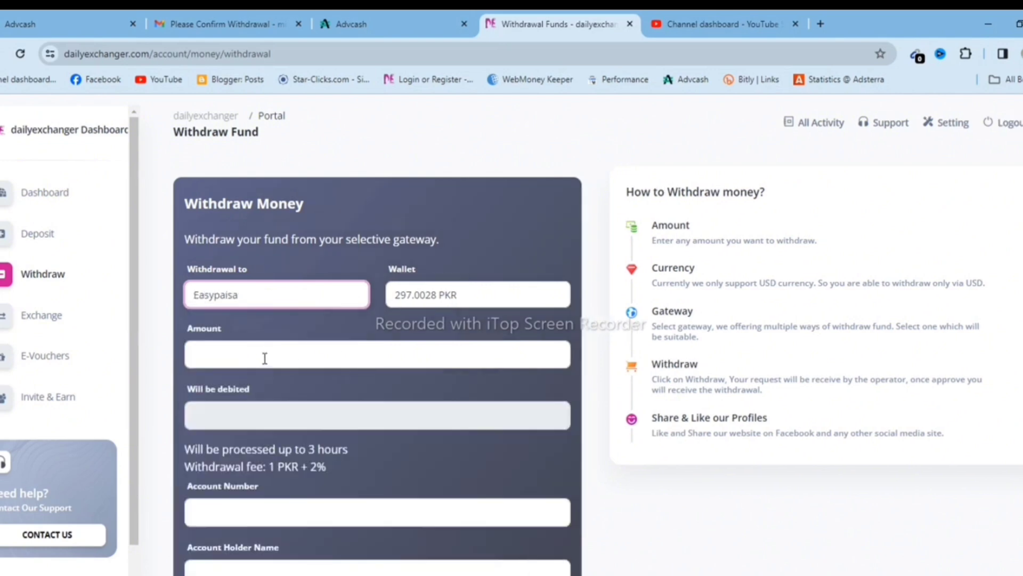
# Submit a 297 PKR Easypaisa withdrawal with the saved account details, then return to the Dashboard.
pyautogui.click(263, 357)
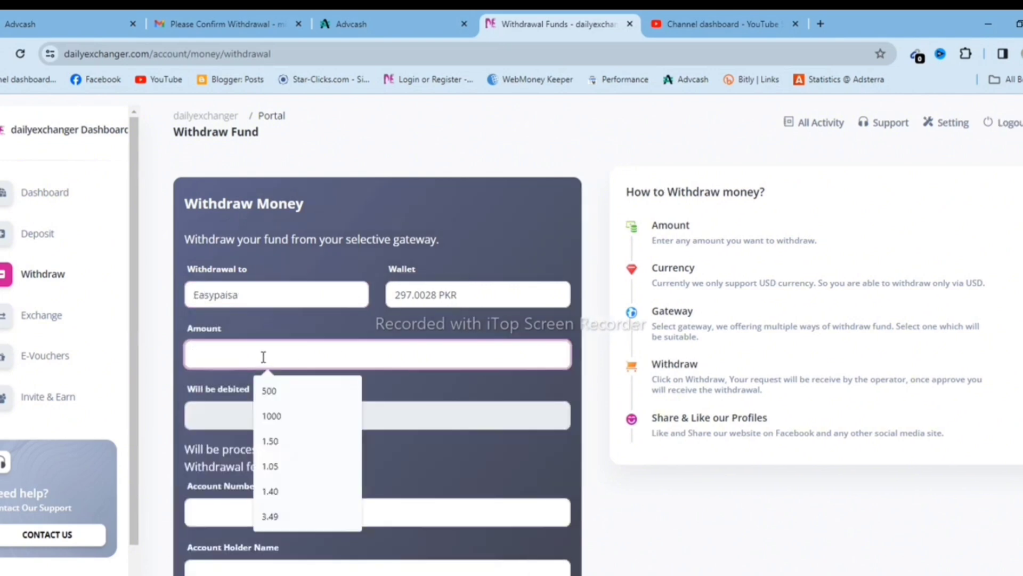
pyautogui.write('297')
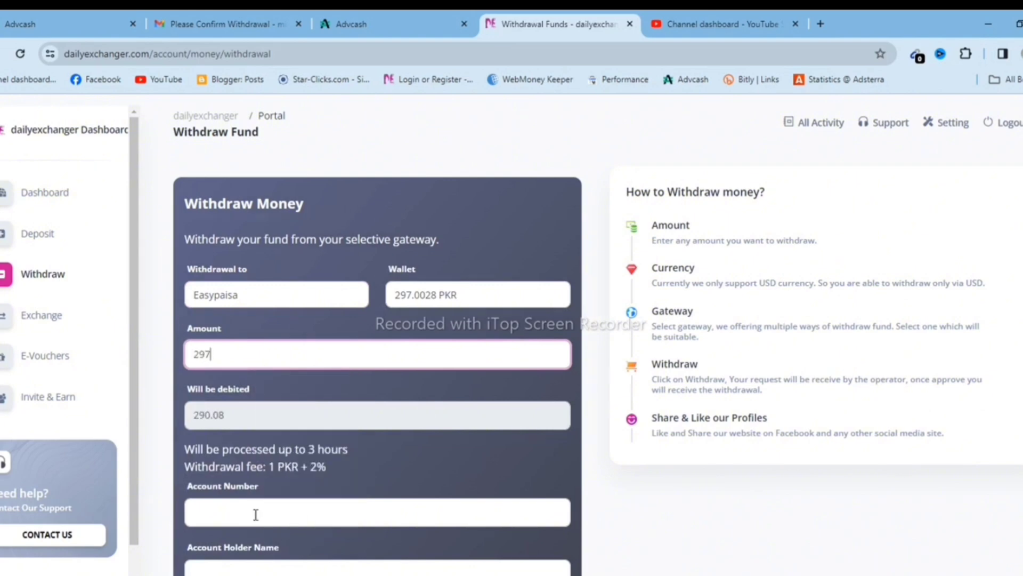
pyautogui.scroll(-1, 382, 449)
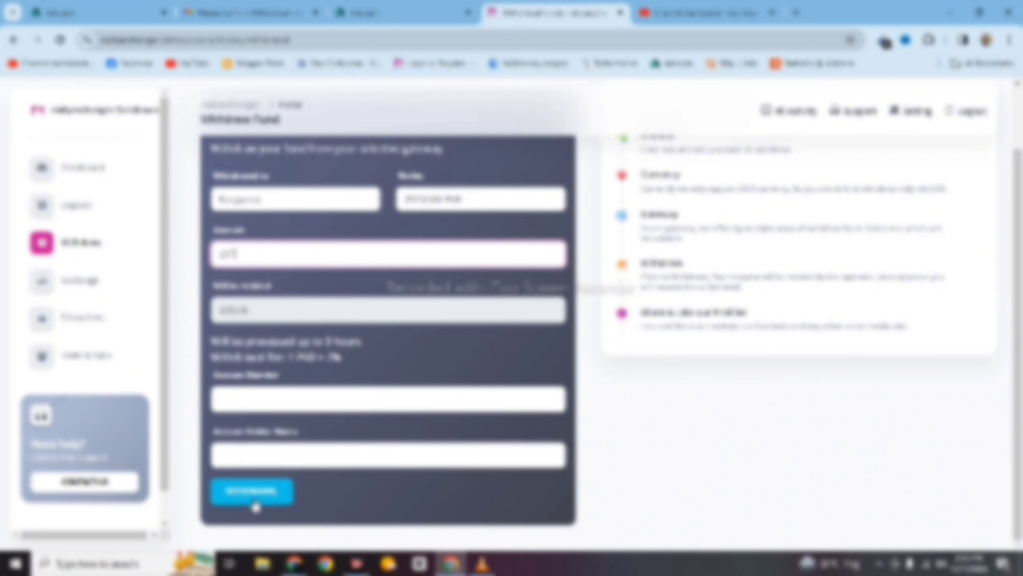
pyautogui.click(255, 401)
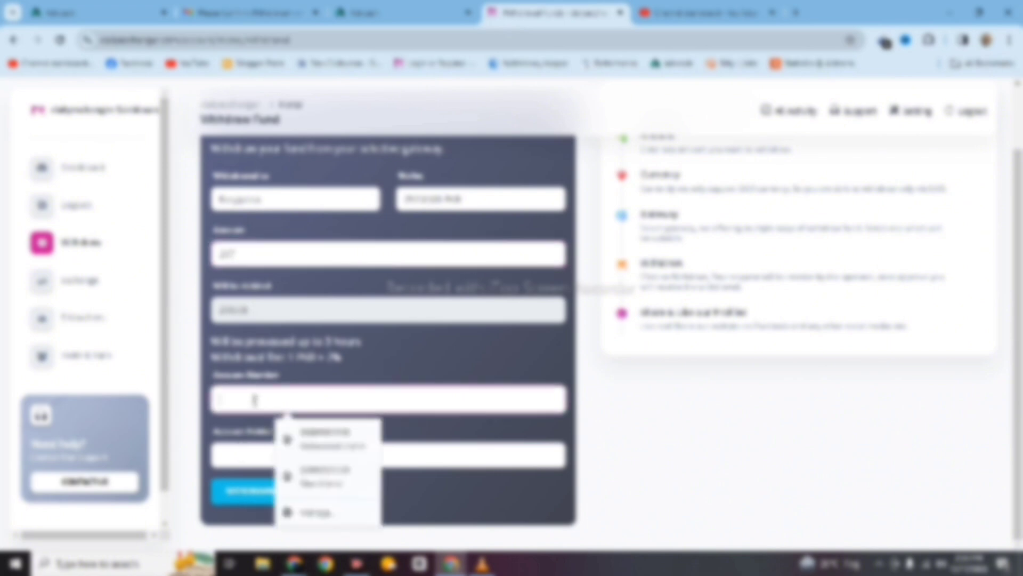
pyautogui.click(325, 438)
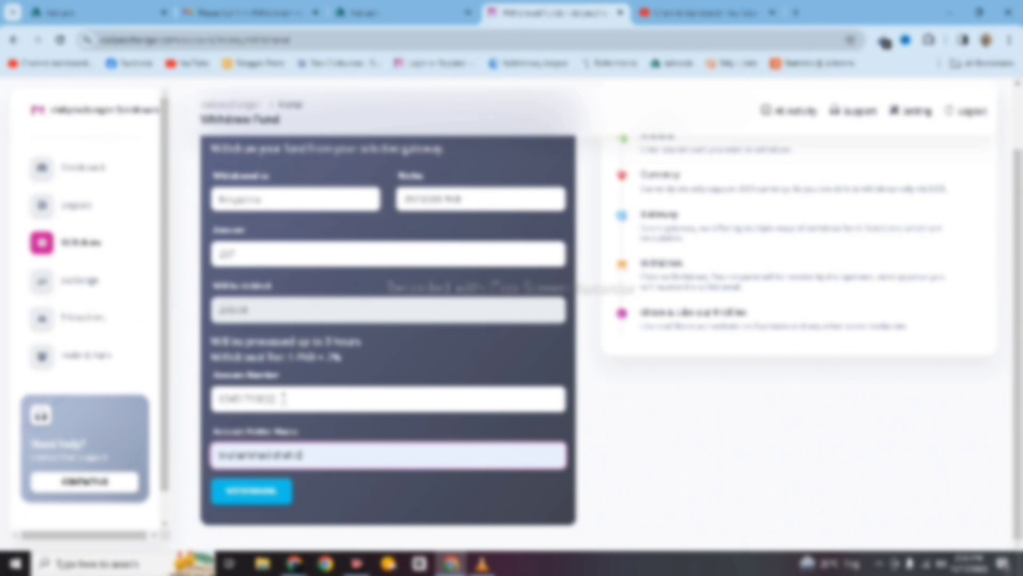
pyautogui.click(255, 496)
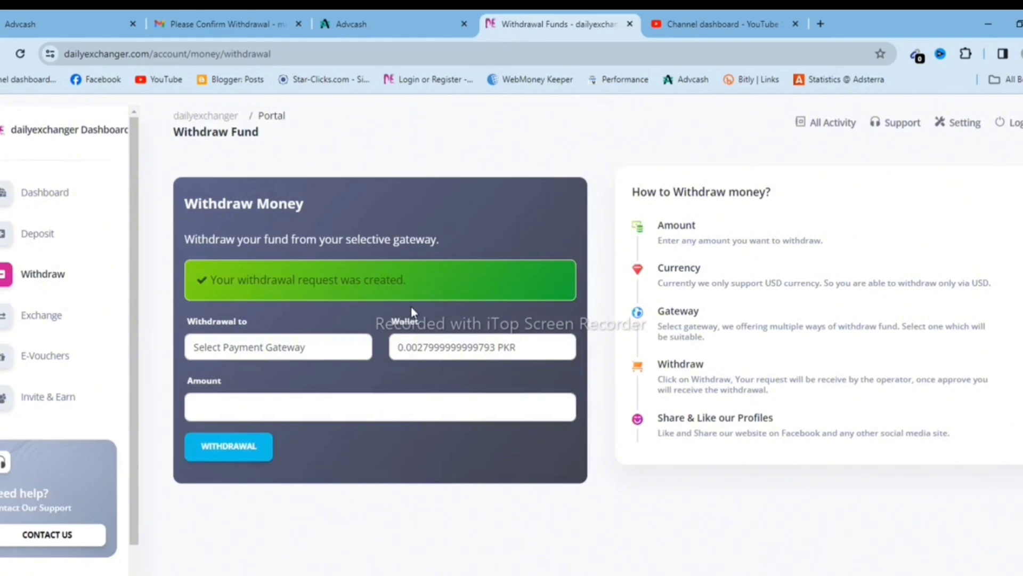
pyautogui.click(53, 196)
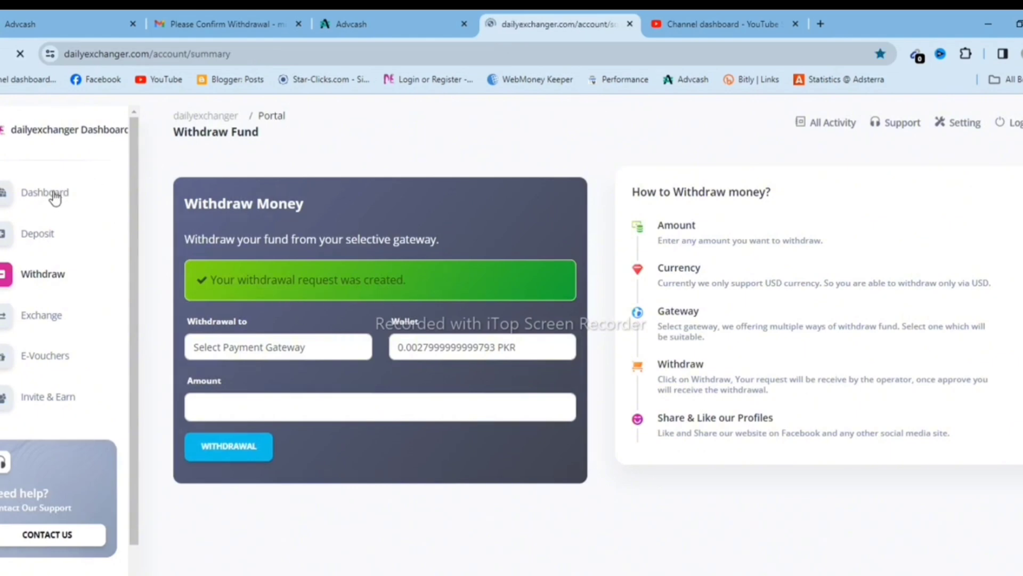